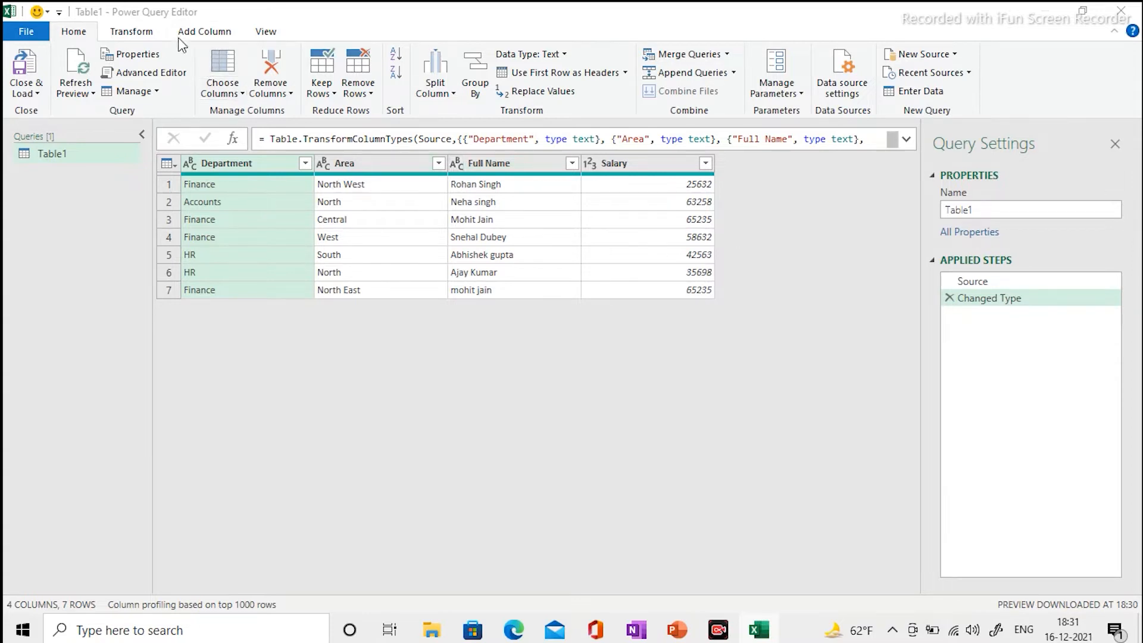
click(197, 35)
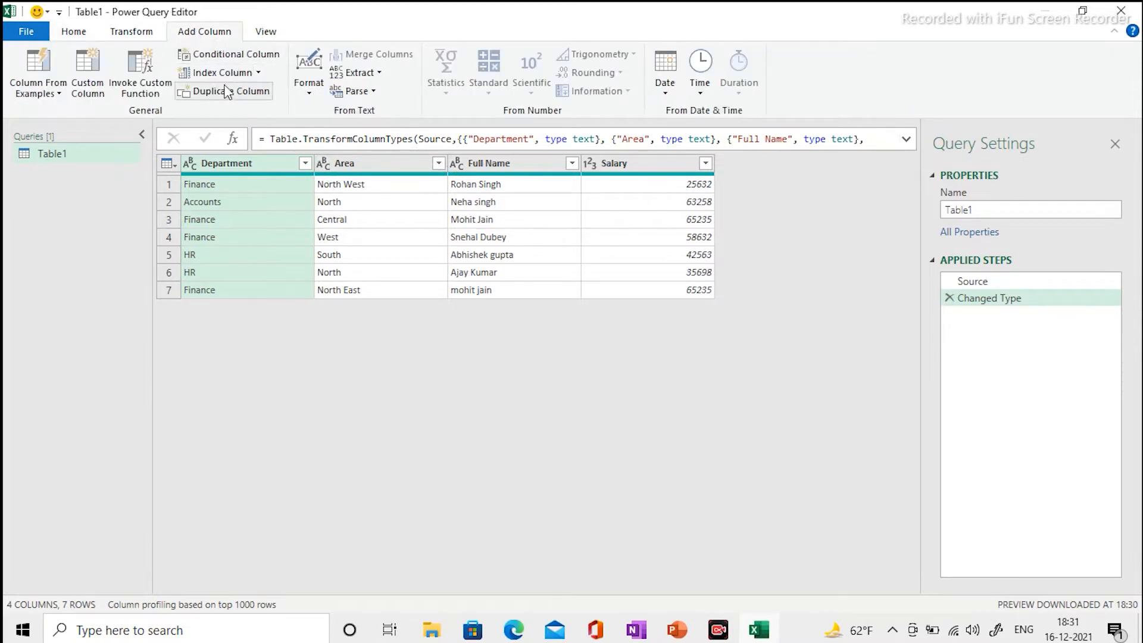
click(258, 72)
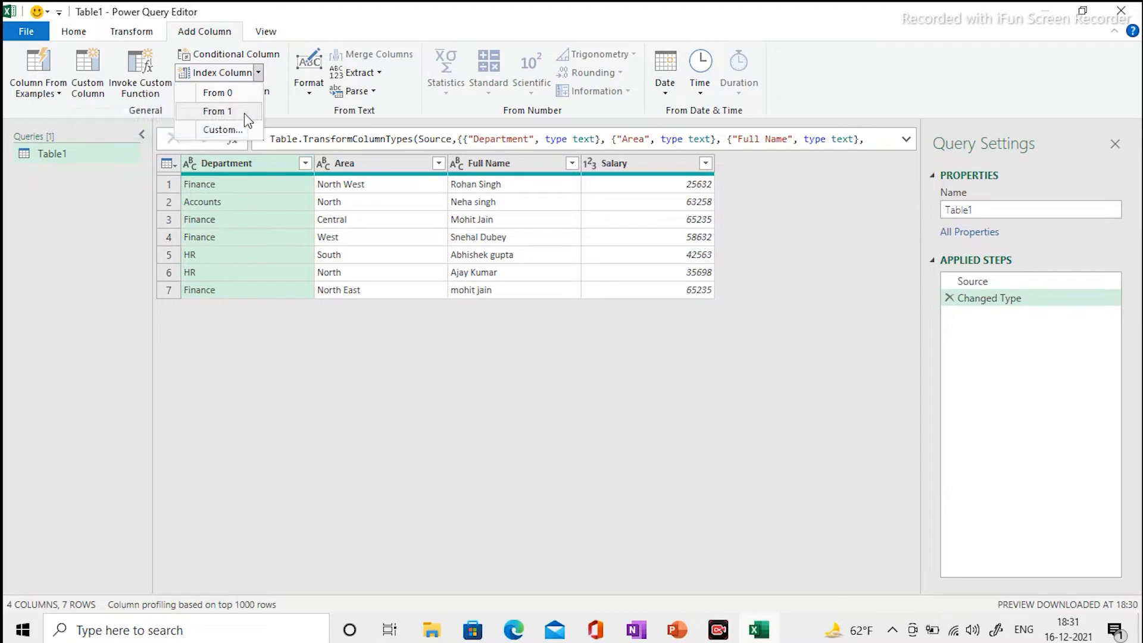
click(238, 130)
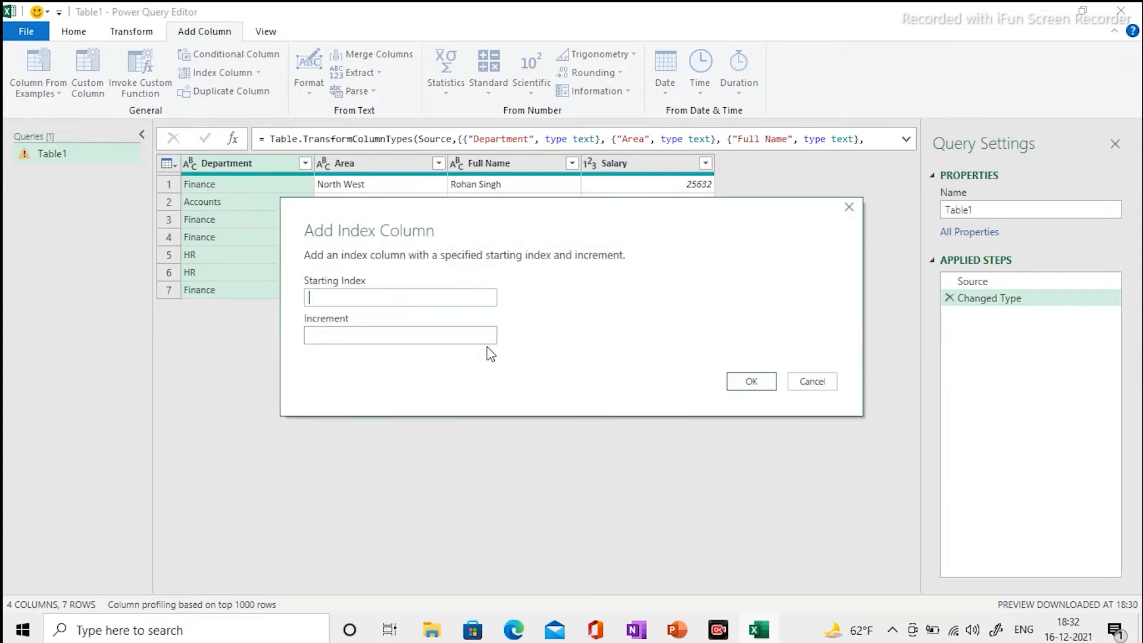
click(376, 303)
click(812, 381)
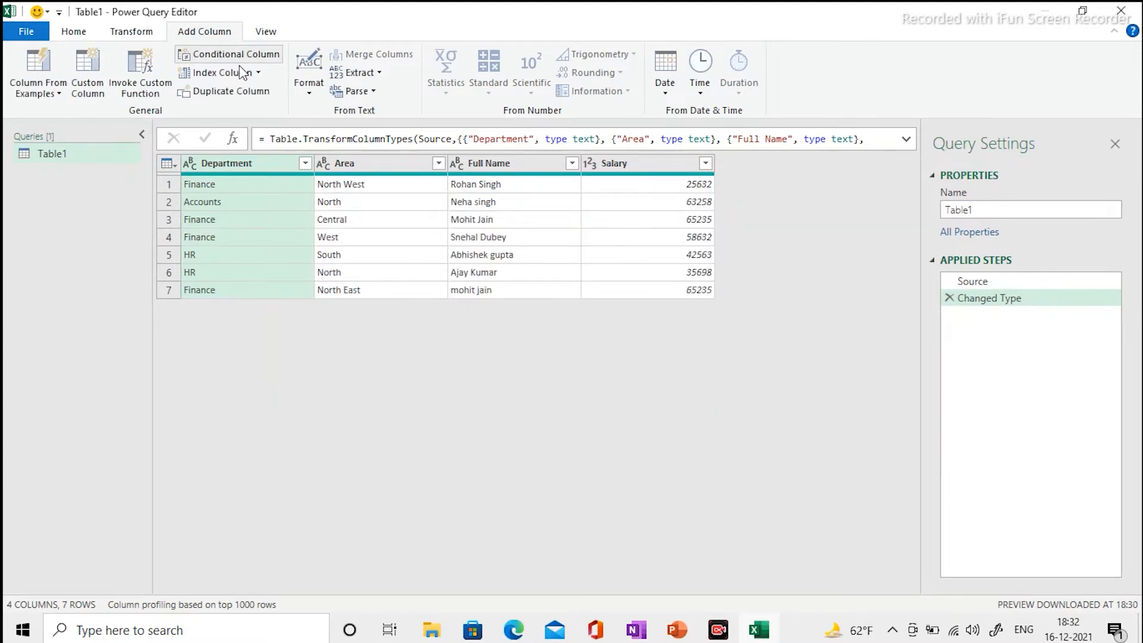
Step: Add an index column that starts from 1 to the Table1 query
click(258, 73)
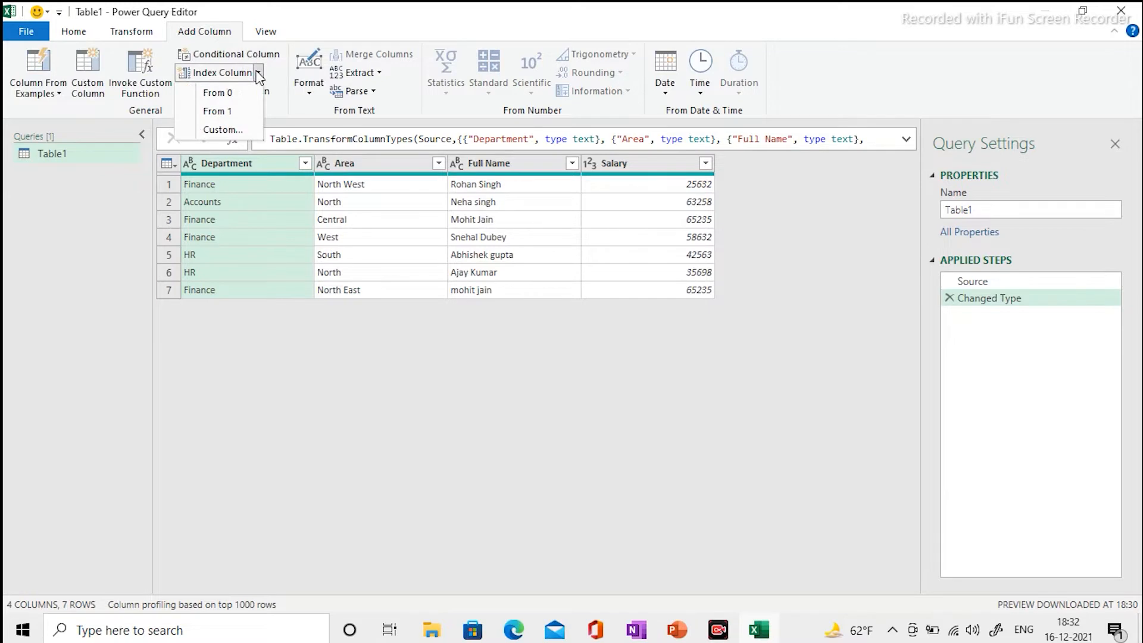
click(239, 108)
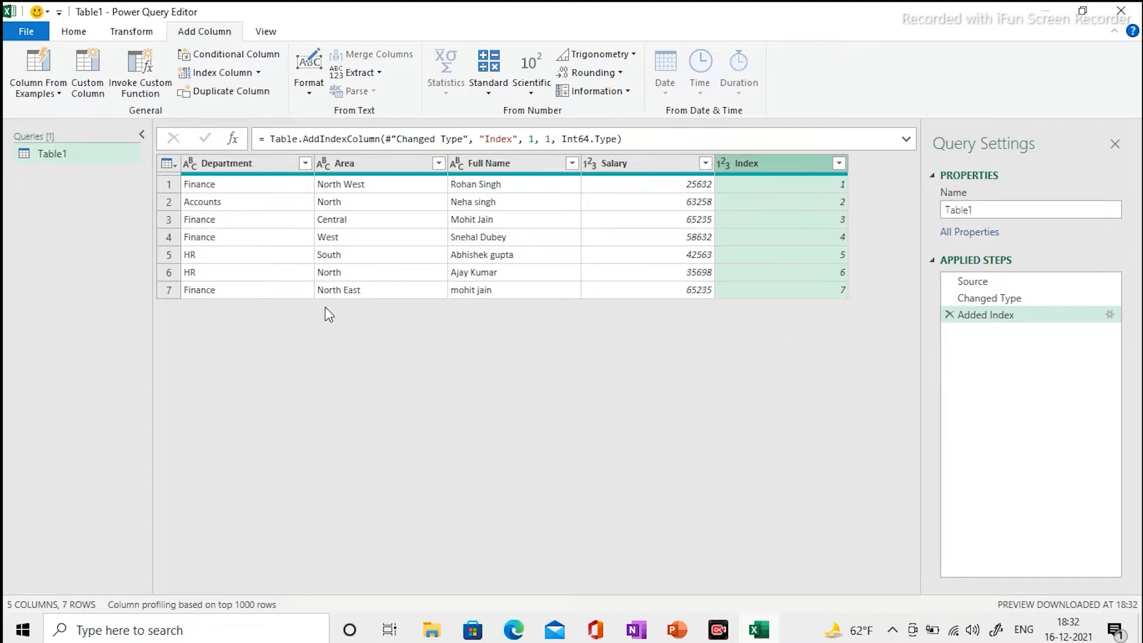
Step: Rename the Table1 query as Data
click(66, 155)
click(1006, 207)
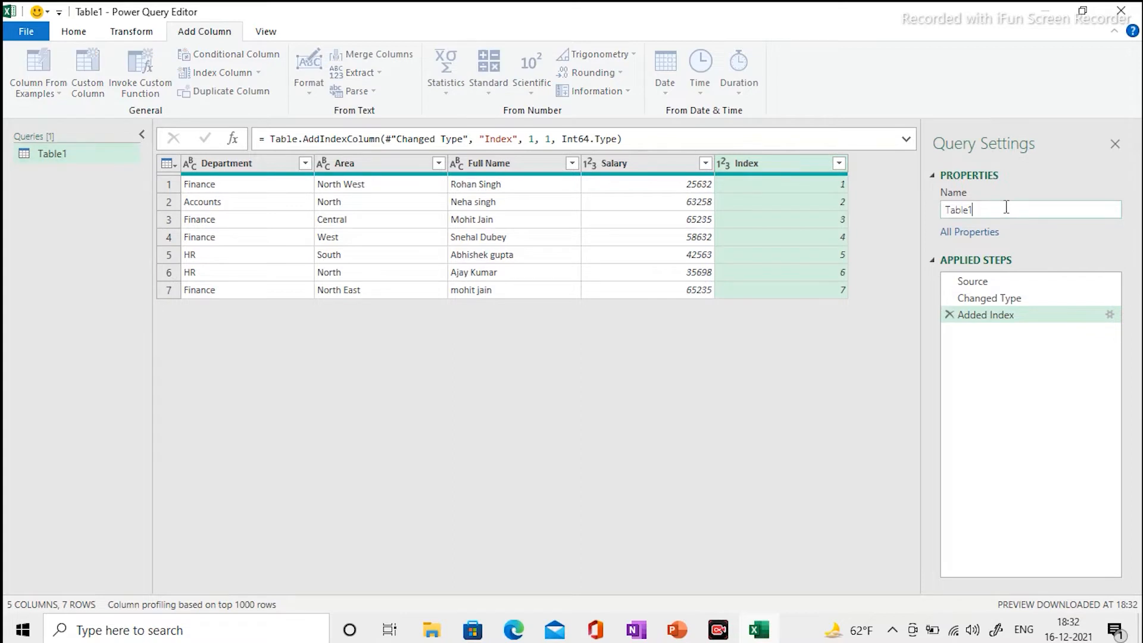
double_click(1006, 207)
text(Data)
key(Return)
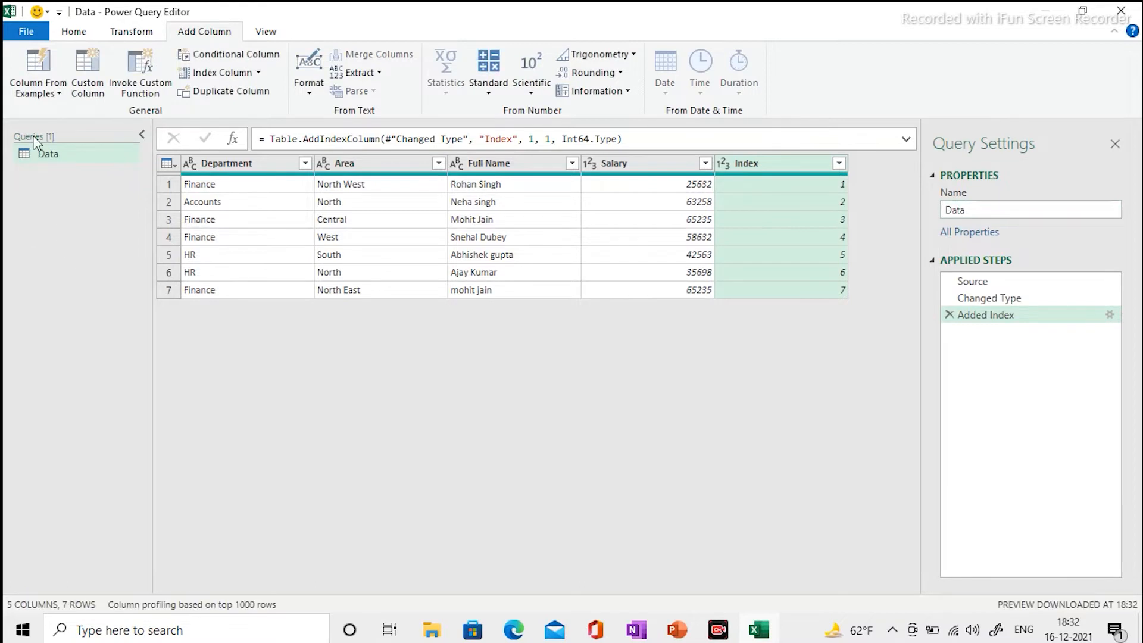
Step: Duplicate the Data query and name the copy Uniq_Dept
right_click(57, 155)
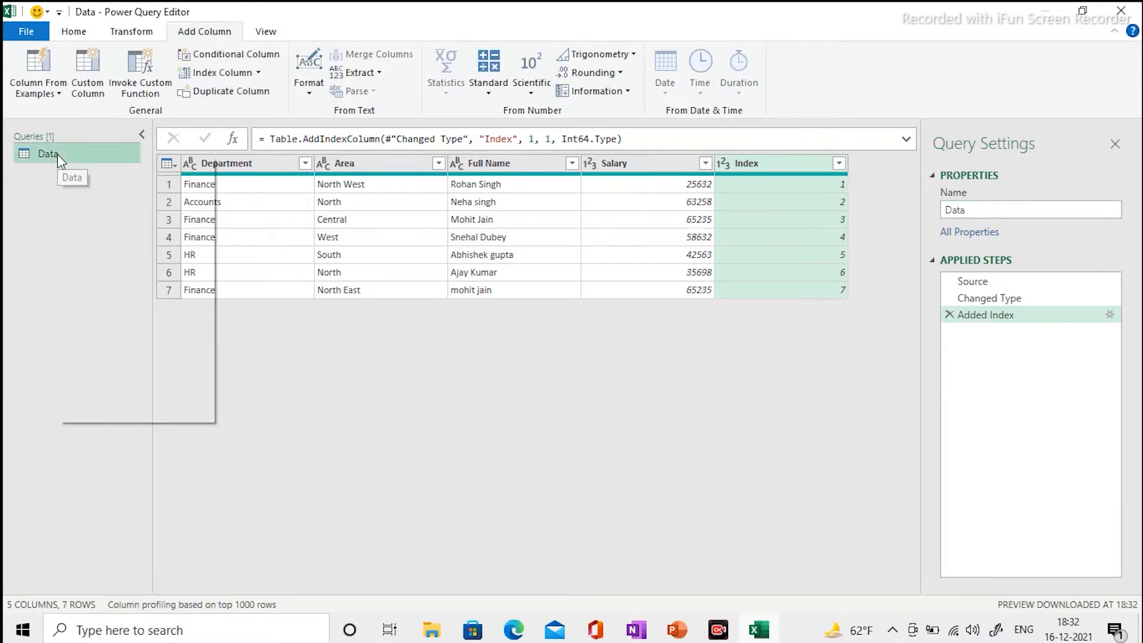
click(98, 253)
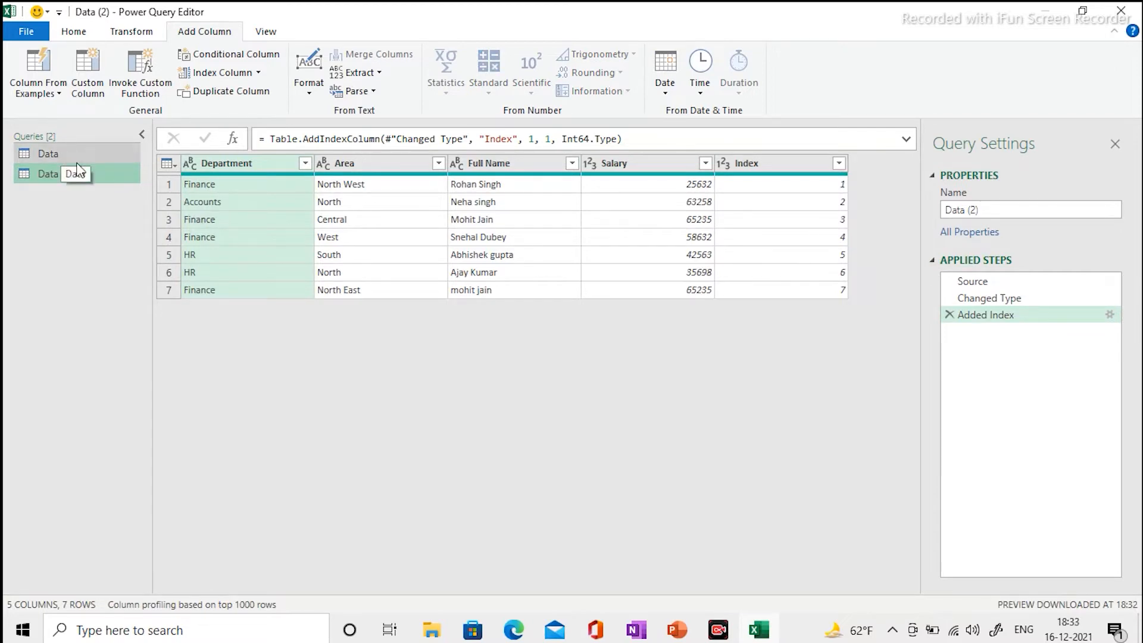
click(988, 208)
key(BackSpace)
key(BackSpace)
key(BackSpace)
key(BackSpace)
key(BackSpace)
key(BackSpace)
key(BackSpace)
key(BackSpace)
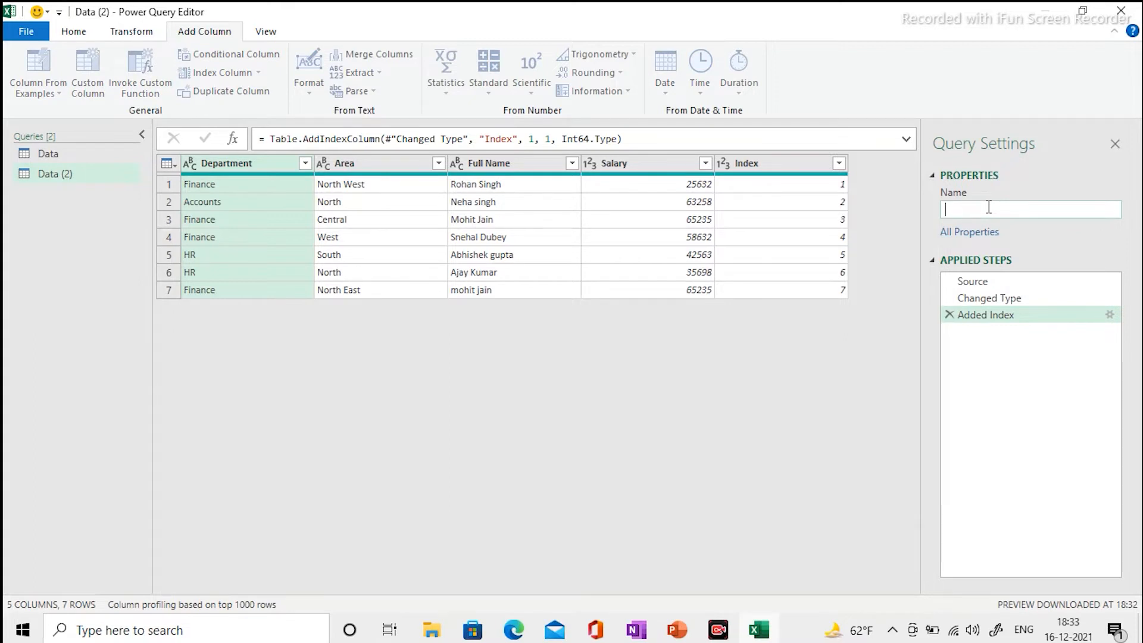
text(Uniq_ Dept)
key(Return)
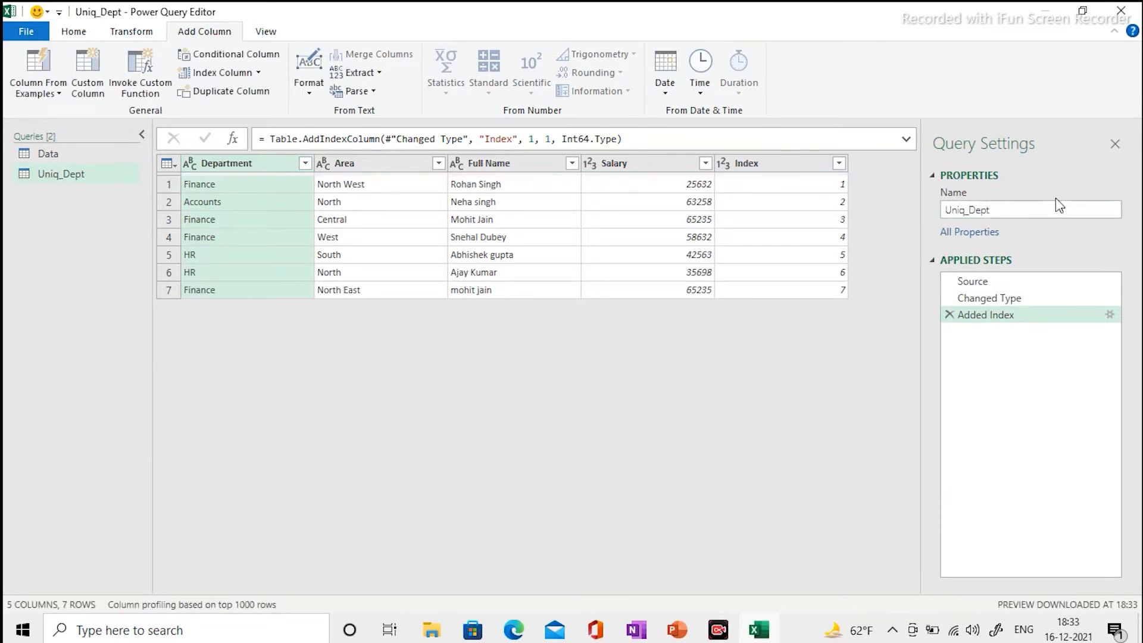
Step: Remove duplicates from the Department column in Uniq_Dept and remove all other columns
right_click(234, 166)
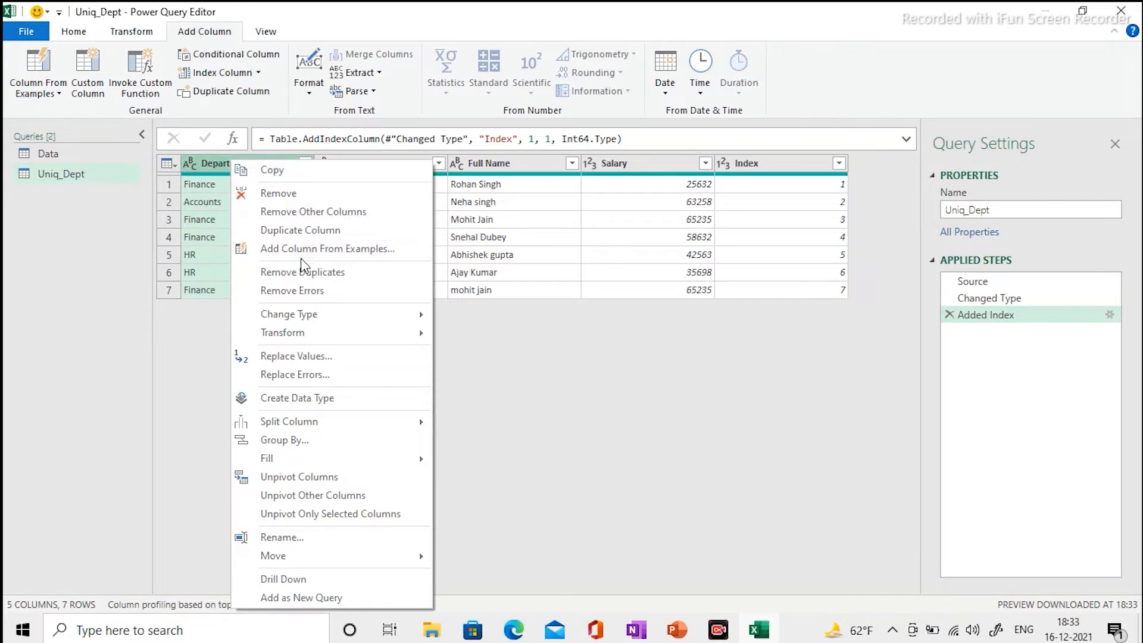
click(300, 275)
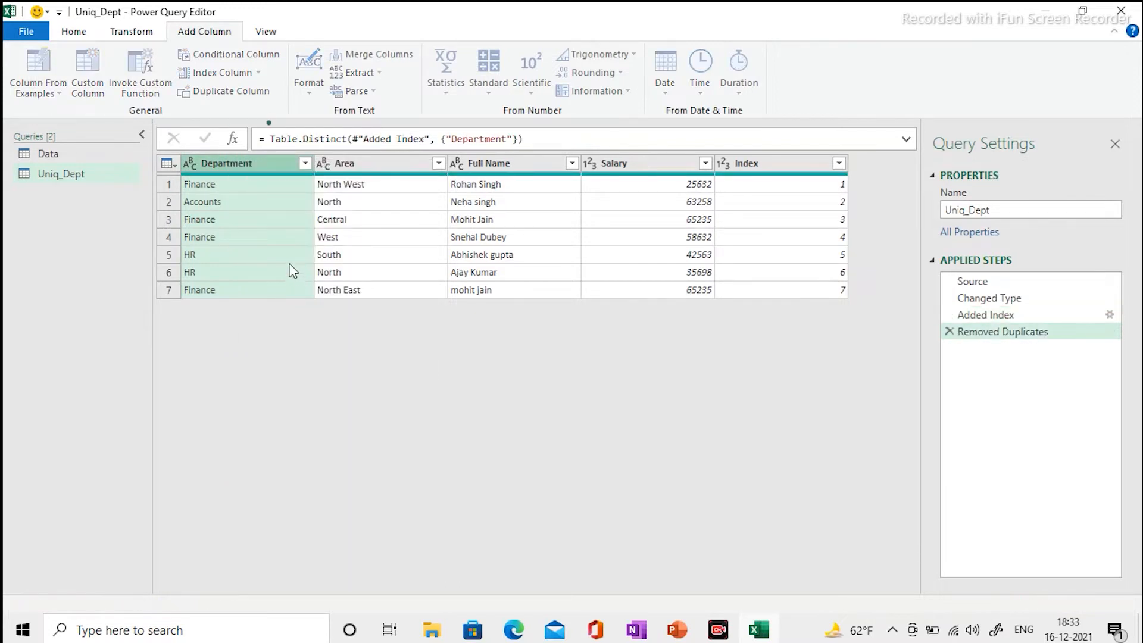
right_click(267, 168)
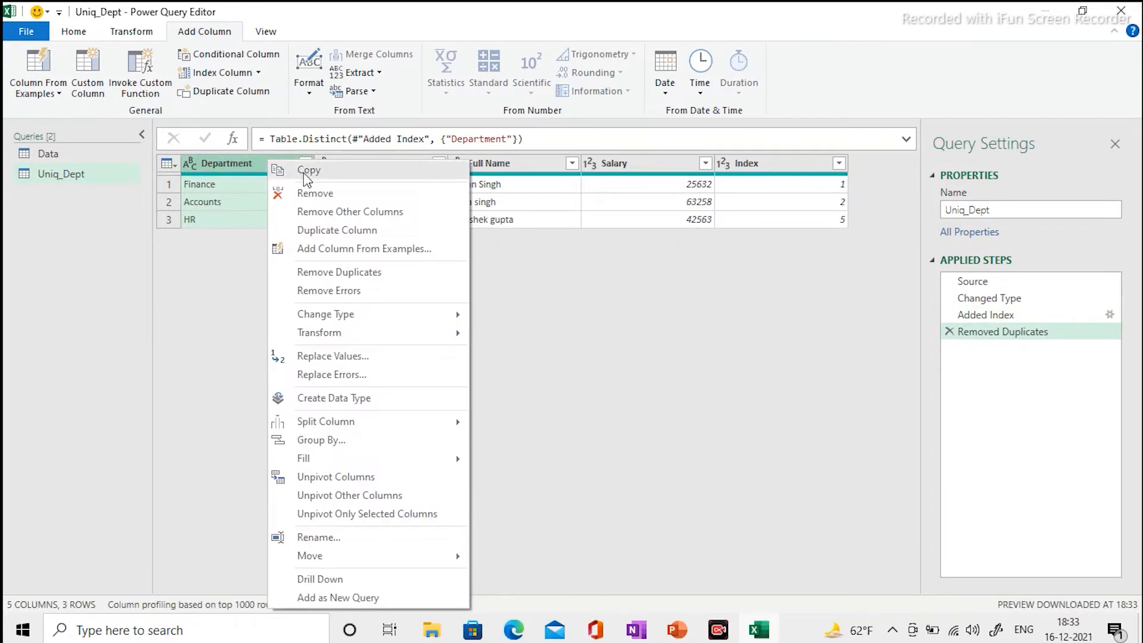
click(332, 213)
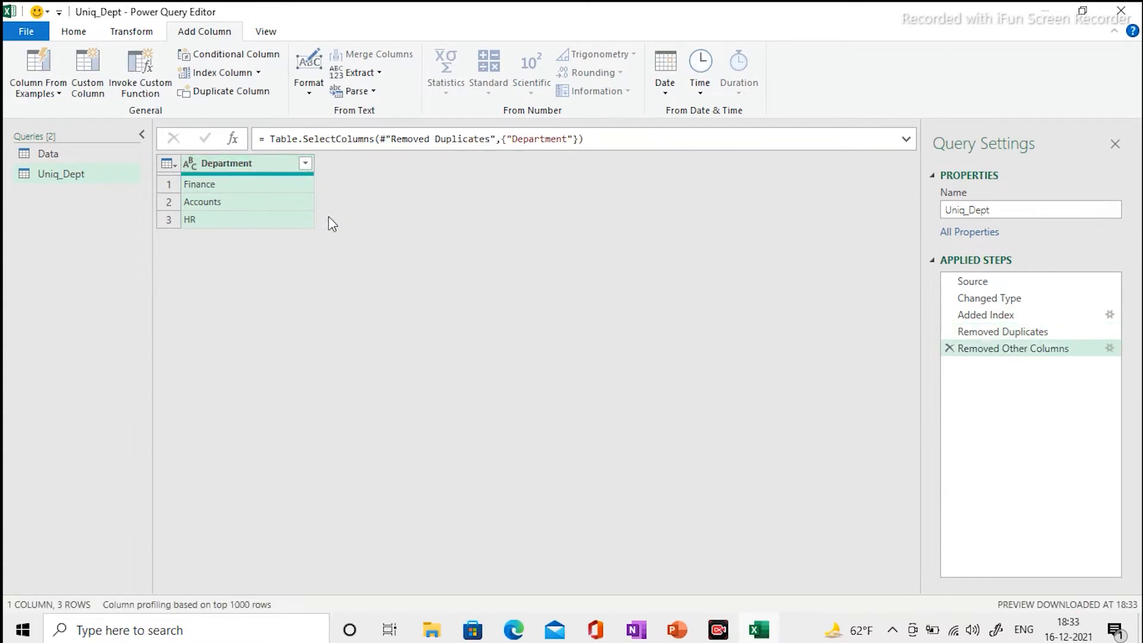
Step: Close the query editor and load the Data and Uniq_Dept queries as connections only
click(30, 32)
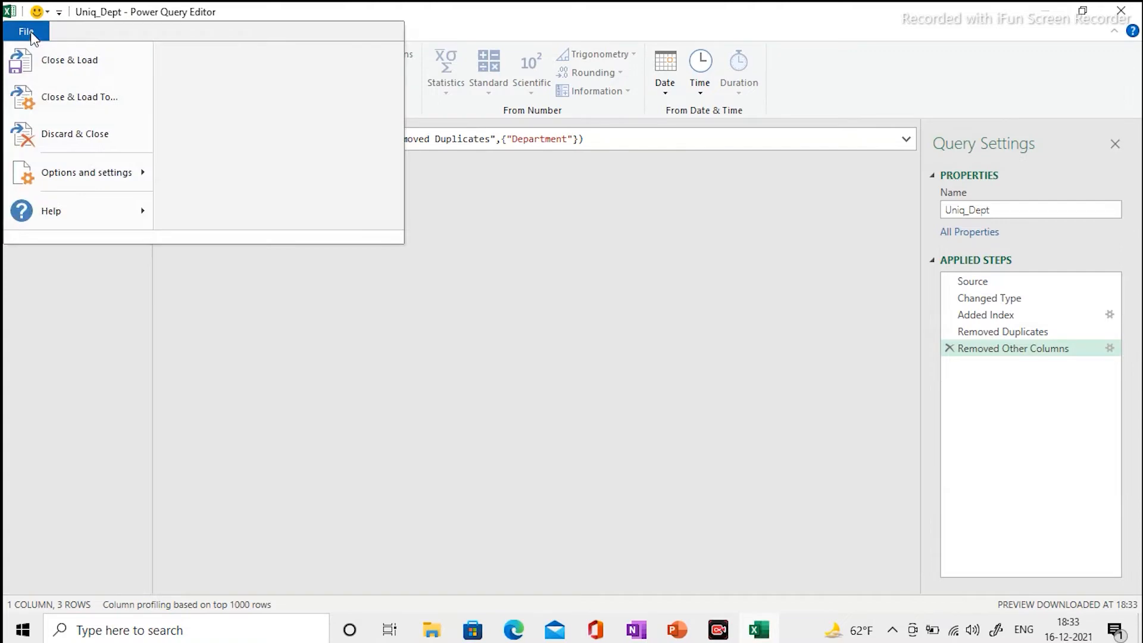
click(79, 101)
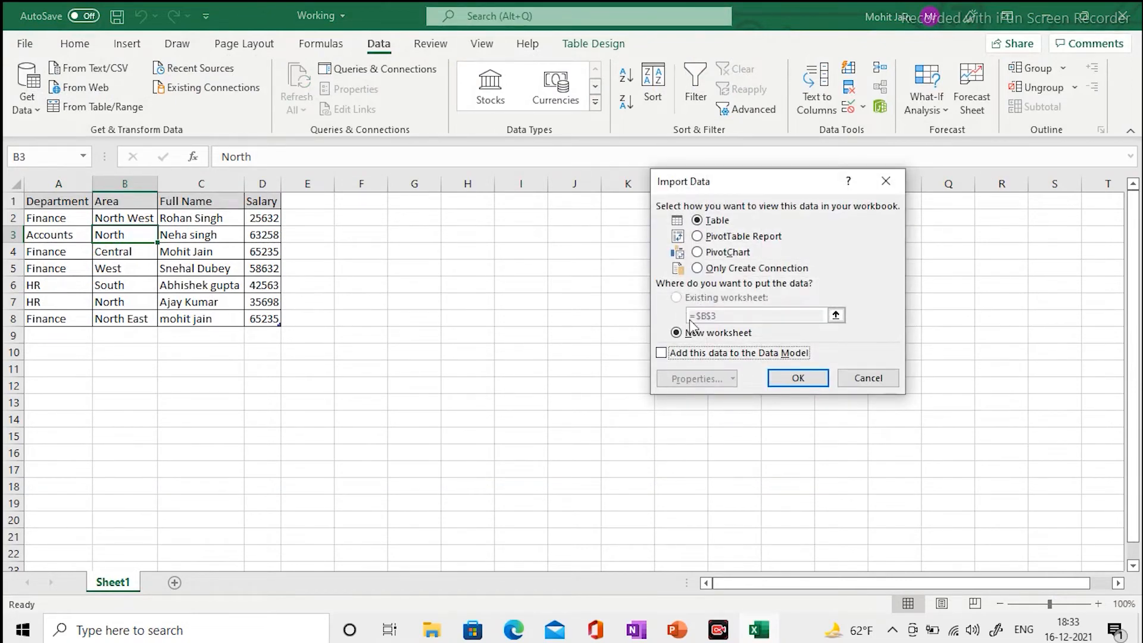
click(704, 270)
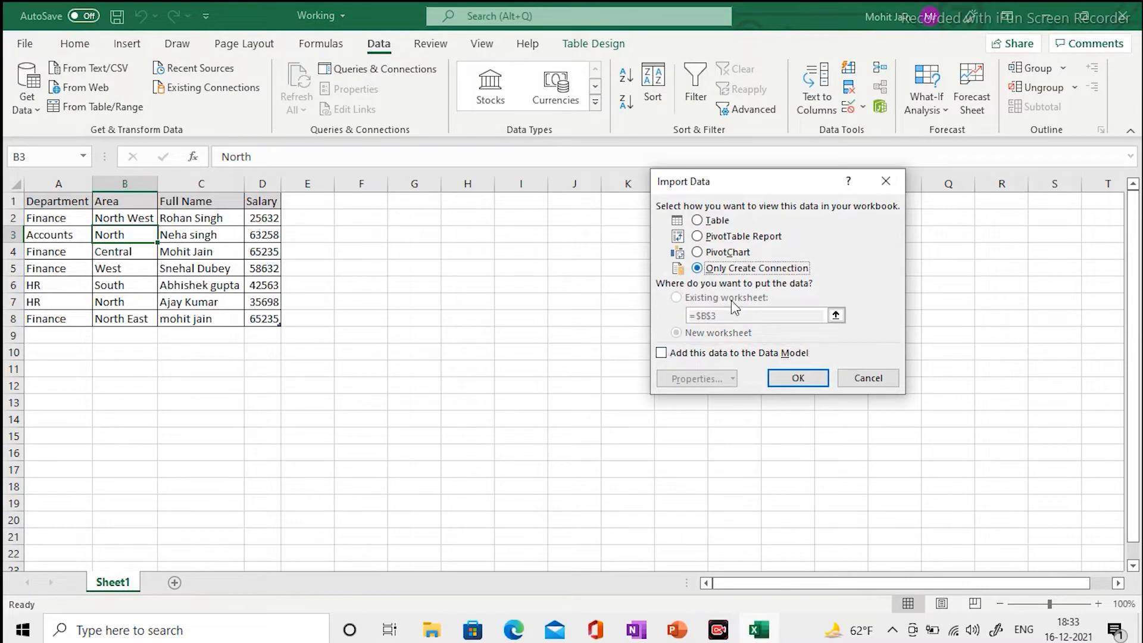
click(797, 378)
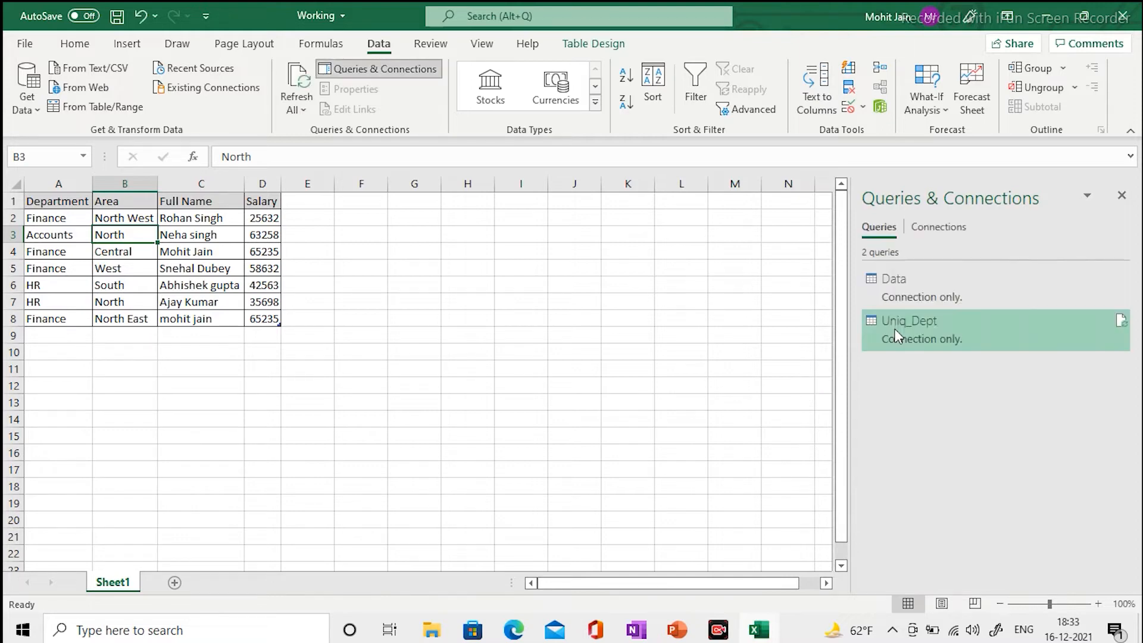
Step: Load the Uniq_Dept query as a table into cell F1 of the existing worksheet Sheet1
right_click(894, 333)
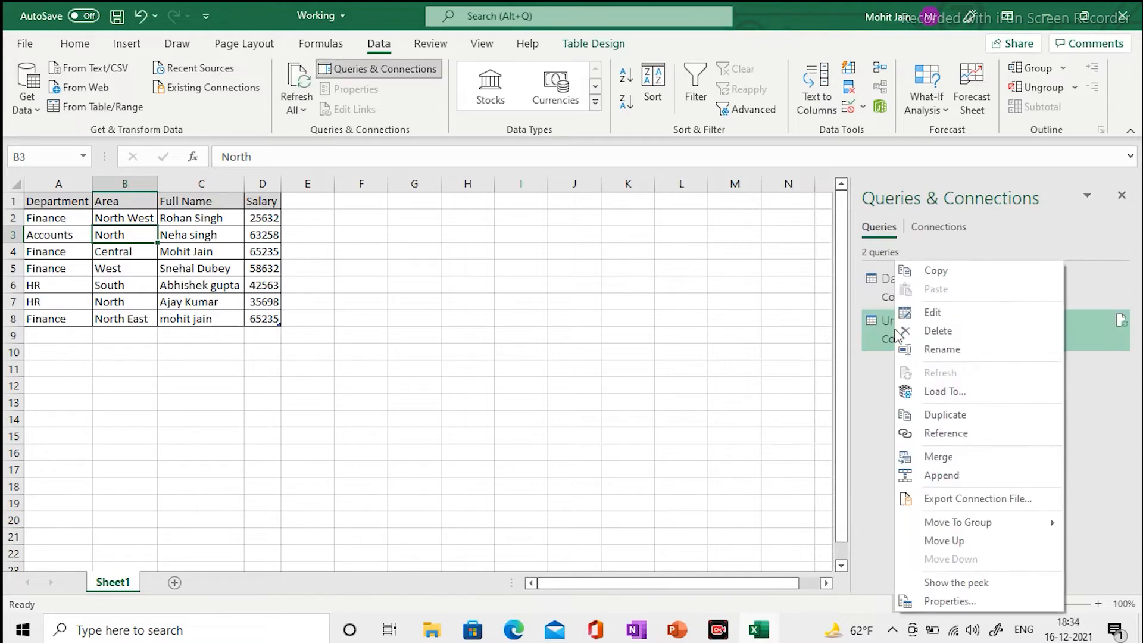
click(944, 392)
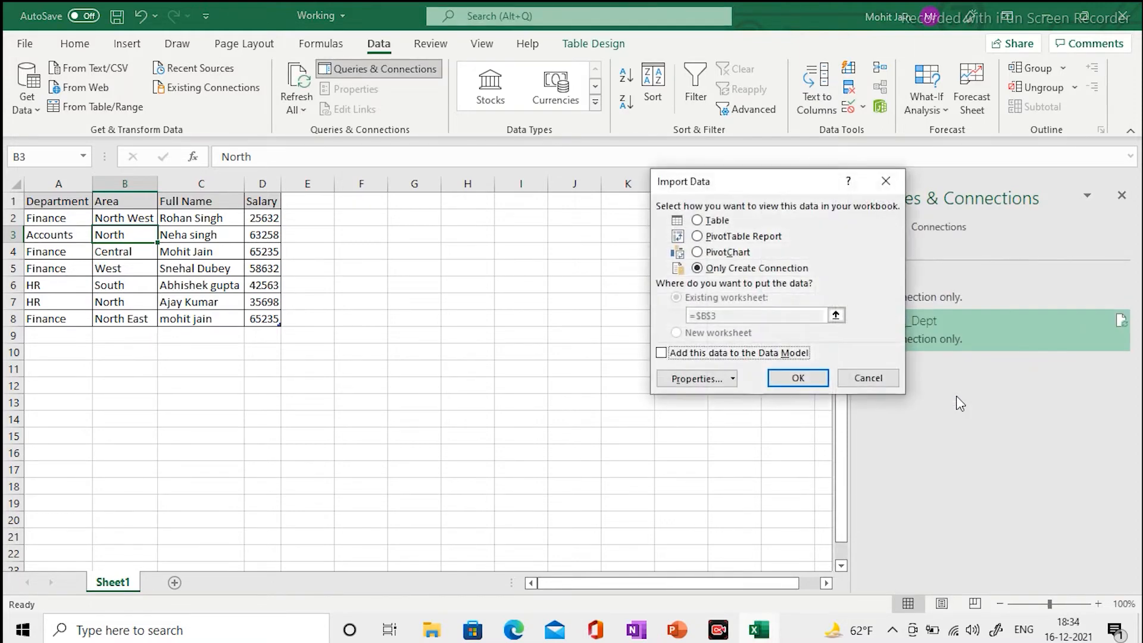
click(698, 220)
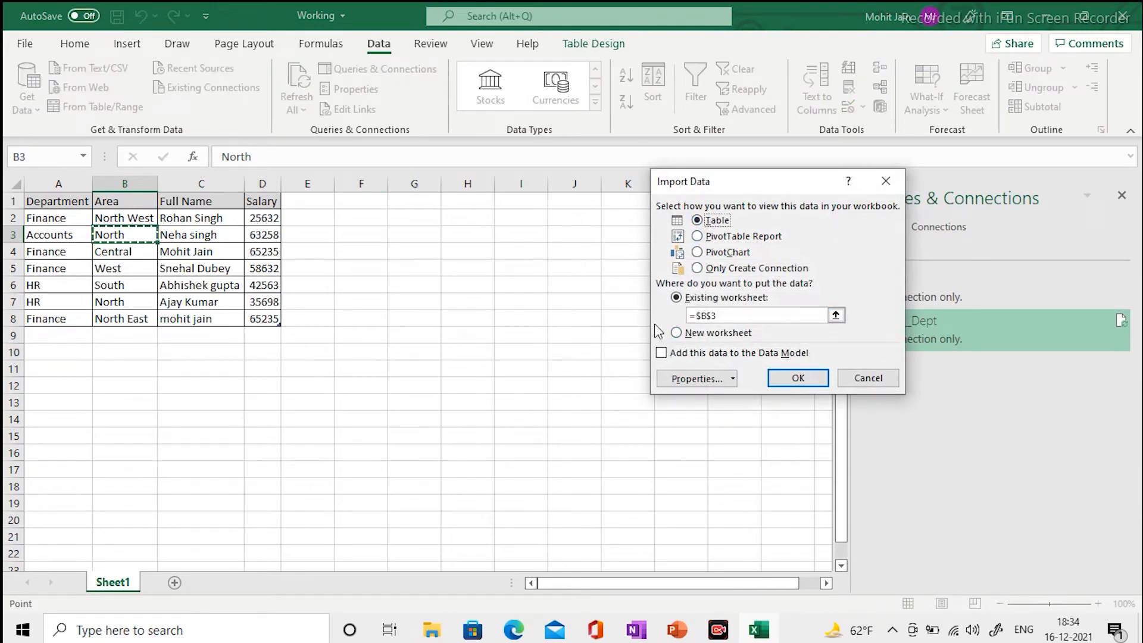
click(366, 200)
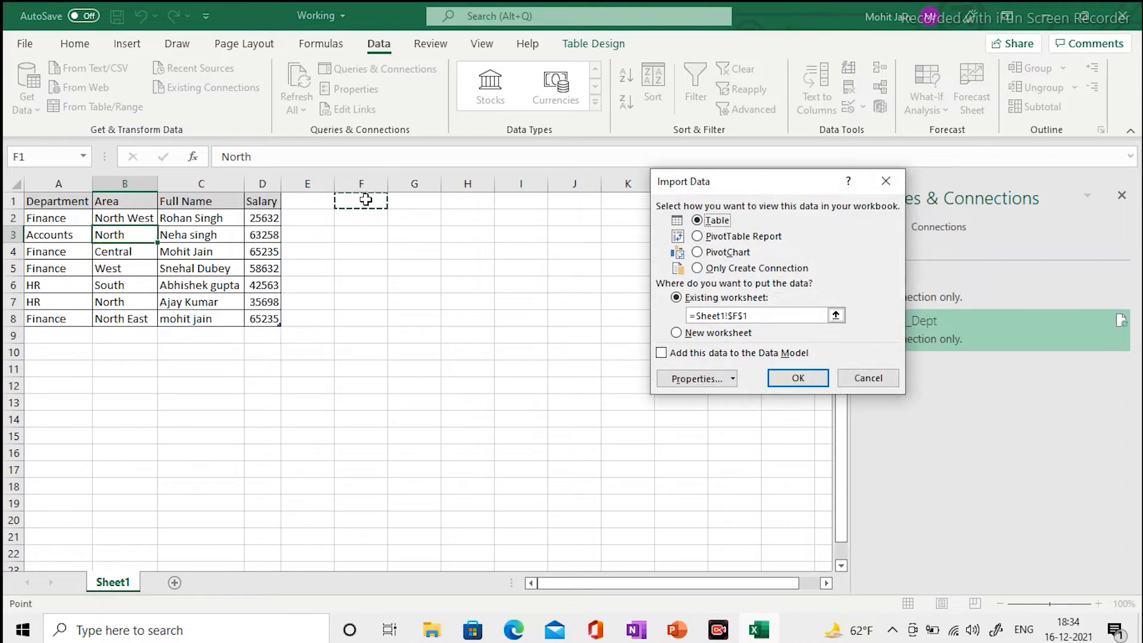
click(798, 378)
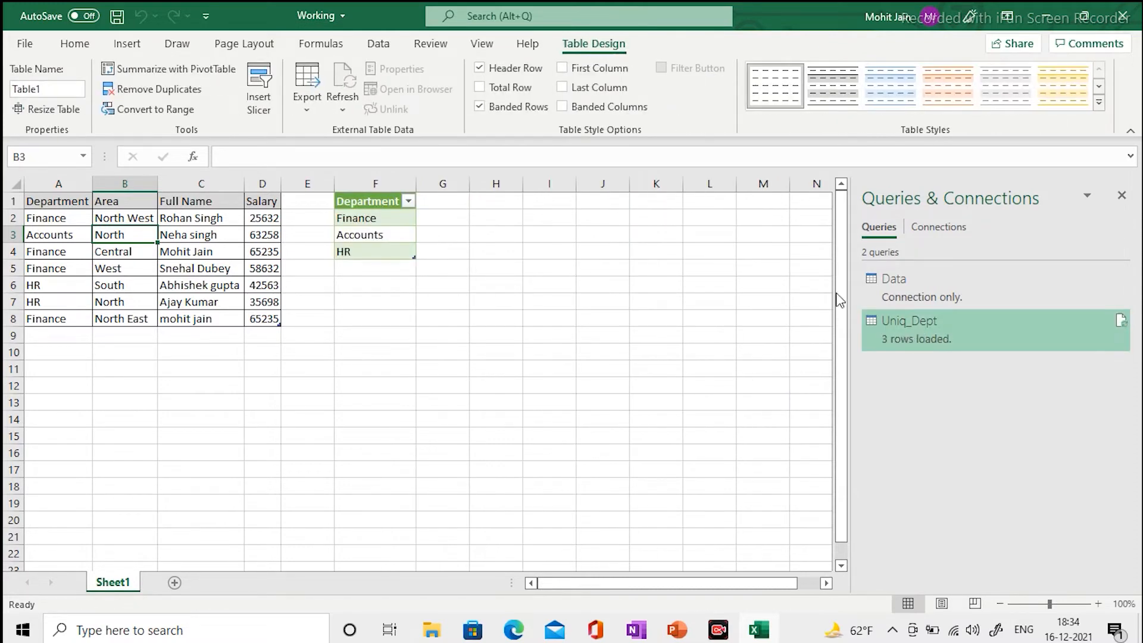
Step: Reopen the query editor, duplicate the Data query and name the copy Uniq_Area
double_click(905, 331)
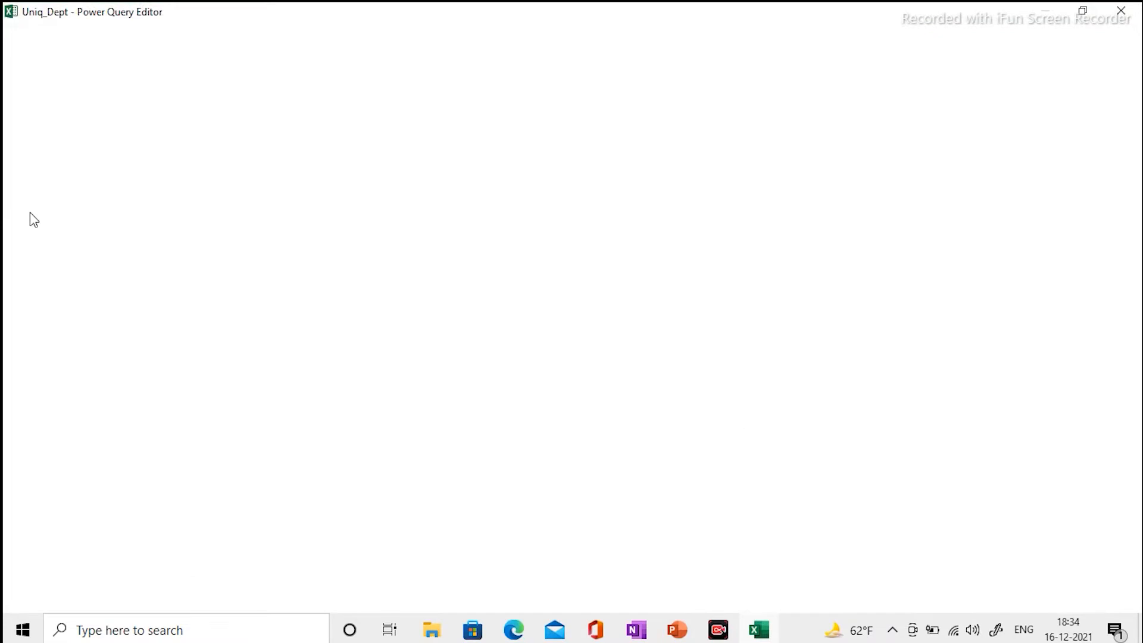
right_click(49, 153)
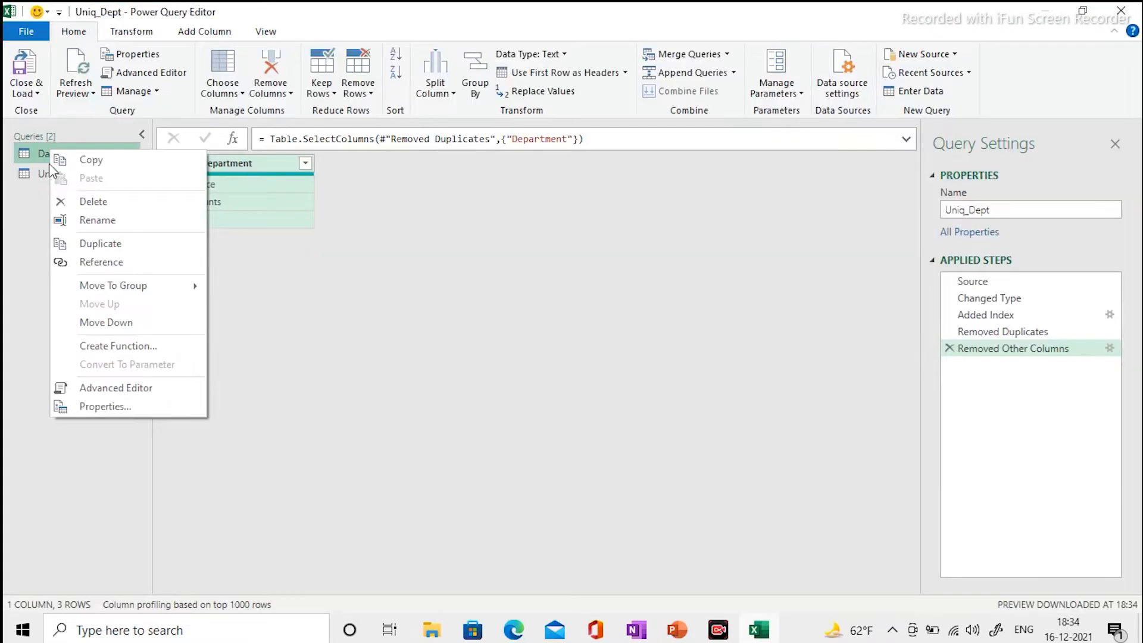
click(97, 244)
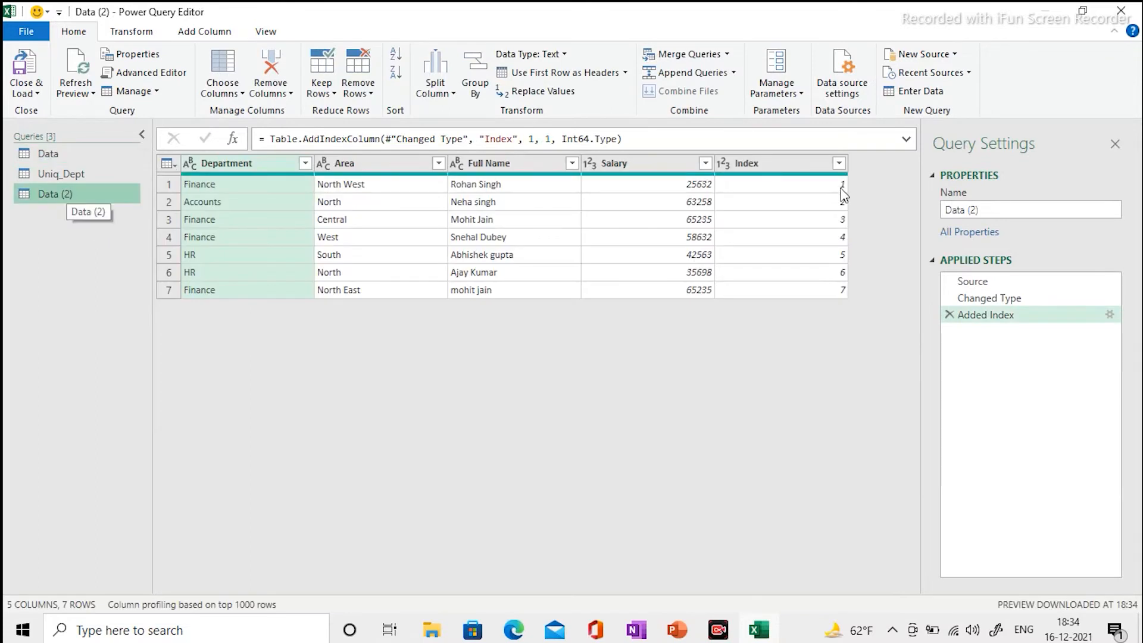
click(997, 212)
key(ctrl+a)
text(Uniq_Area)
key(Return)
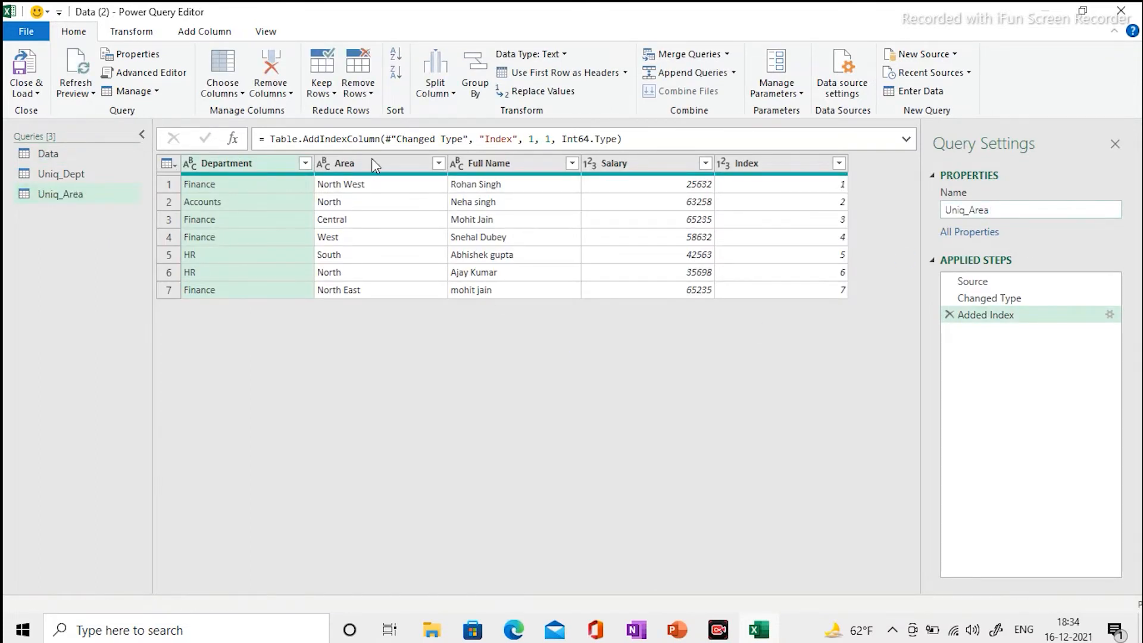
Step: Remove duplicates from the Area column in Uniq_Area and remove all other columns
right_click(373, 160)
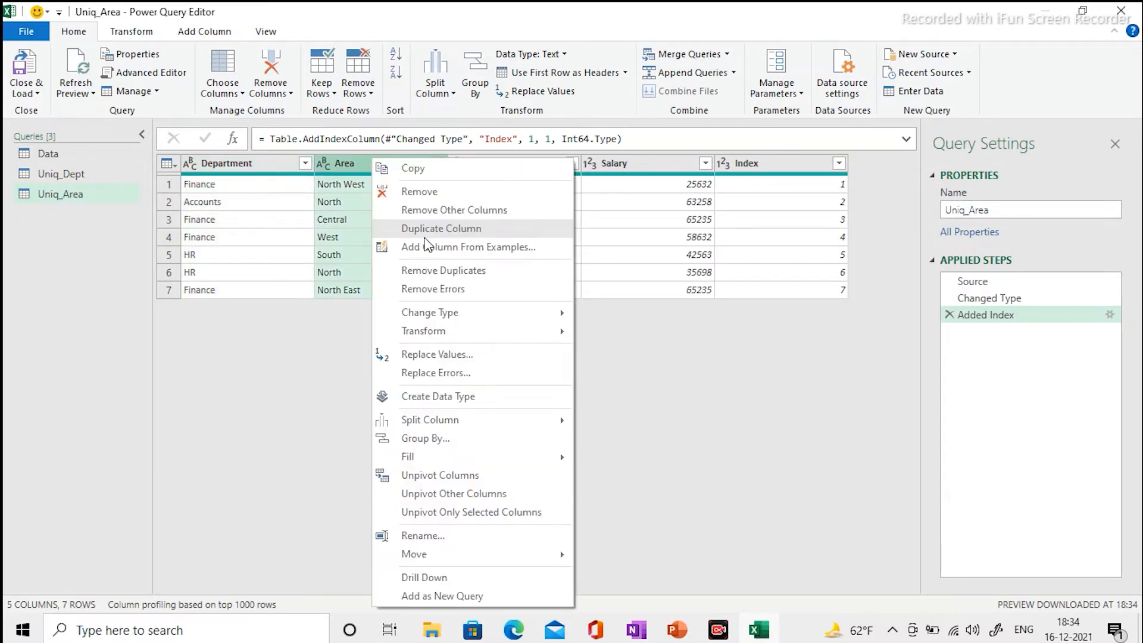
click(428, 270)
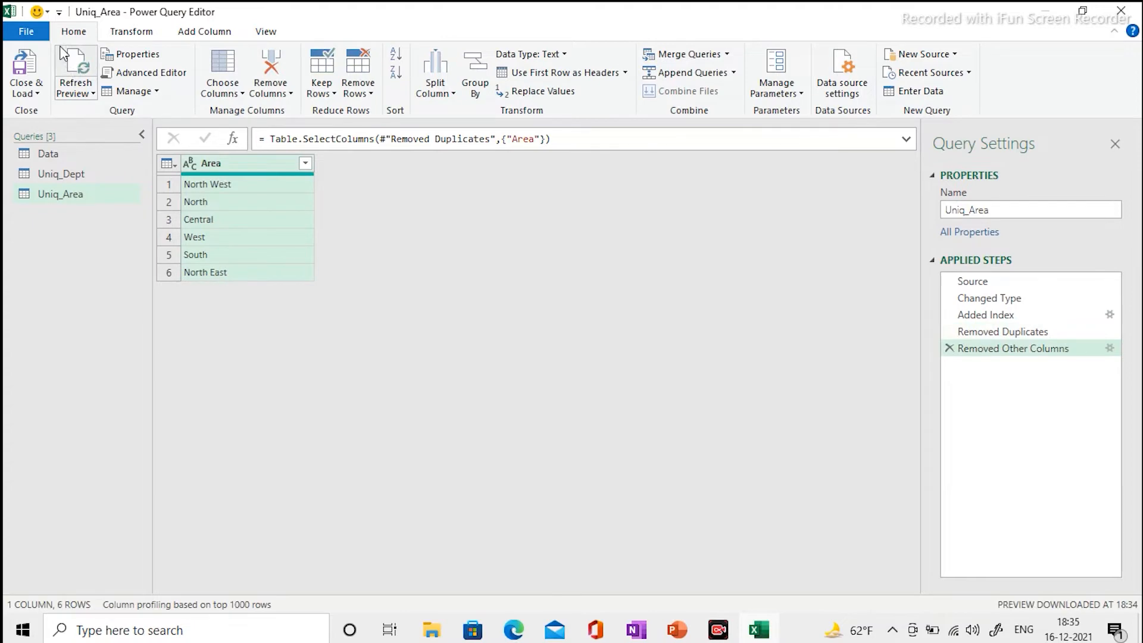
Step: Close the query editor and load Uniq_Area as a table into cell H1 of the existing worksheet
click(26, 91)
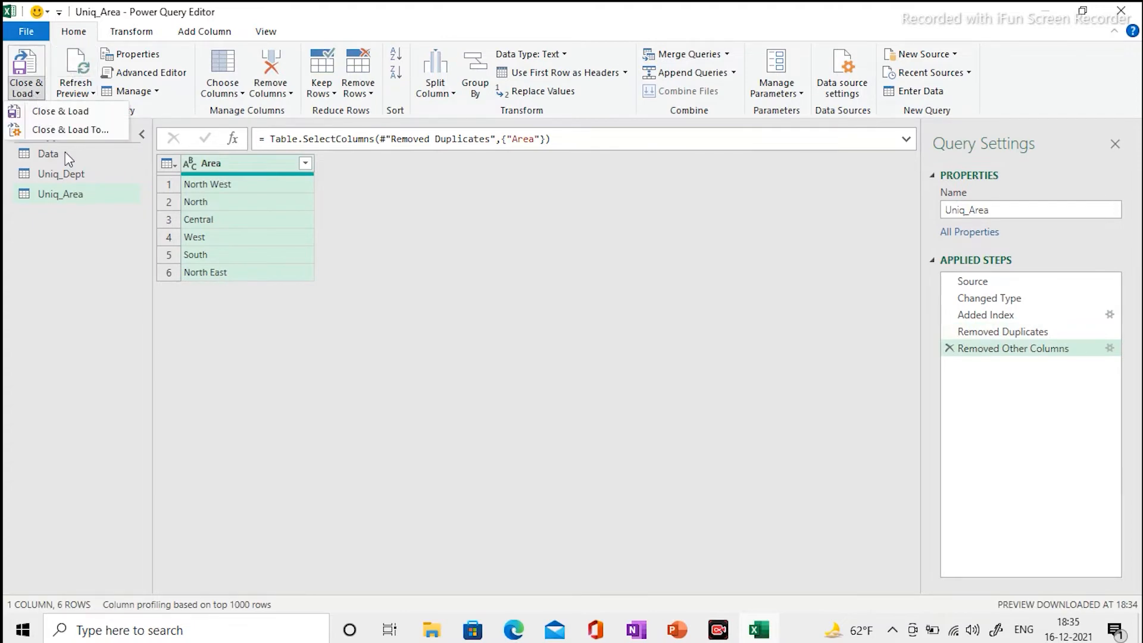
click(69, 130)
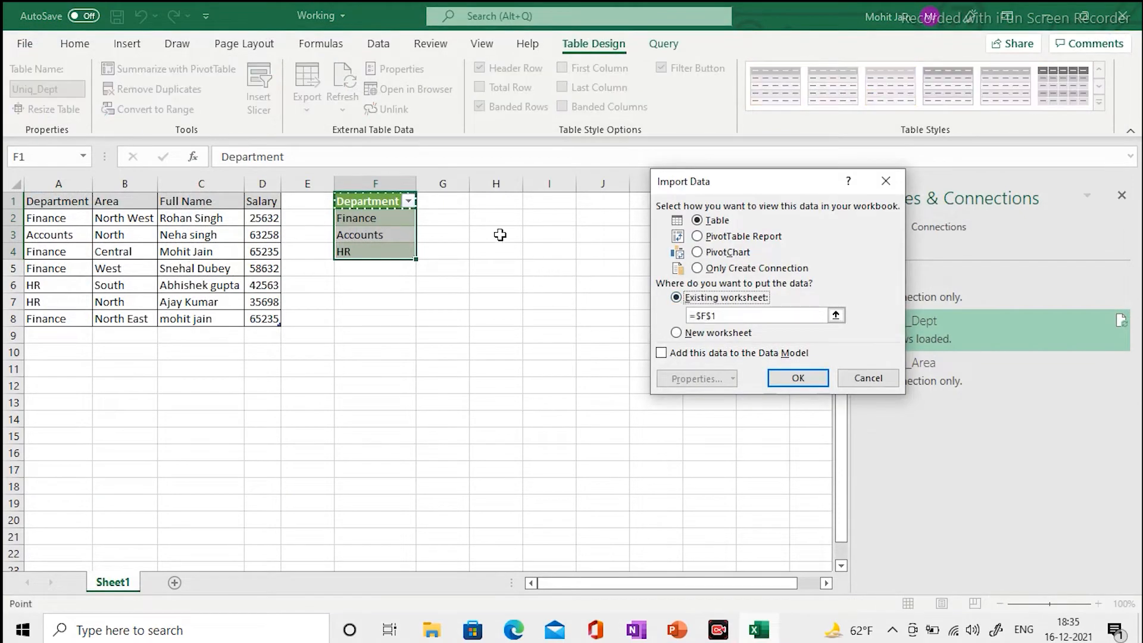
click(487, 204)
click(791, 377)
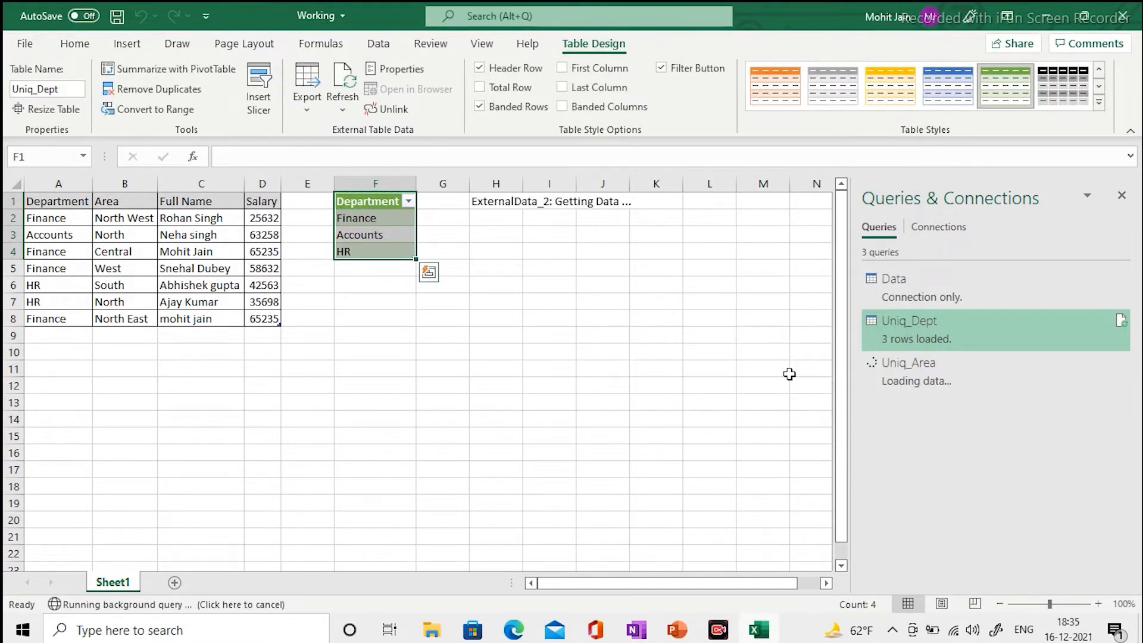
Step: Reopen the query editor, duplicate the Data query and name the copy Uniq_Names
double_click(920, 374)
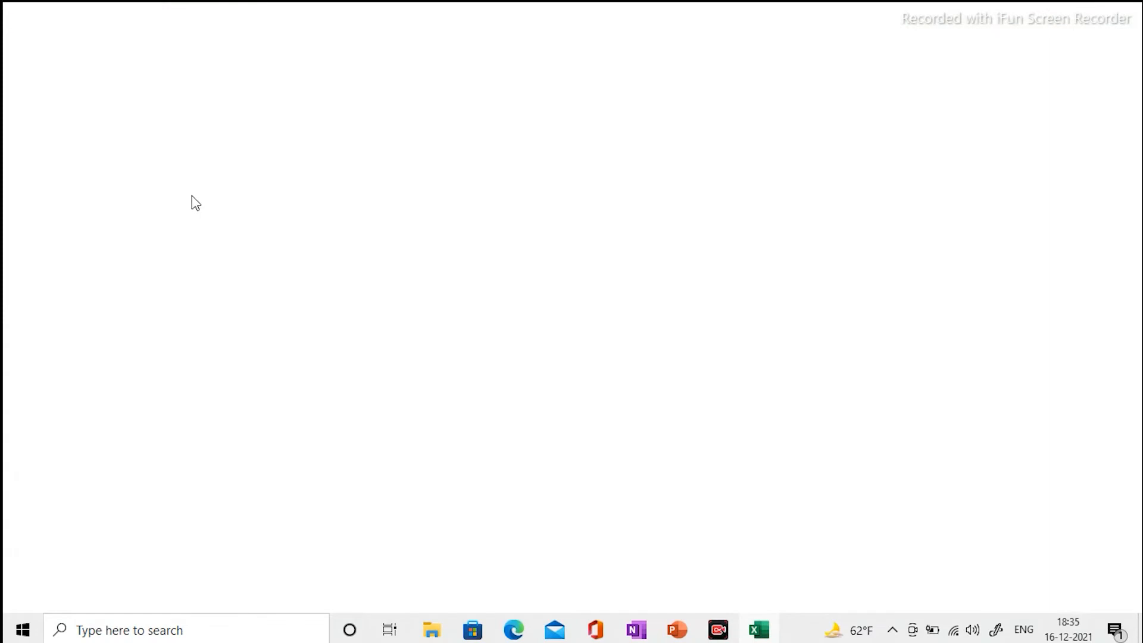
right_click(55, 154)
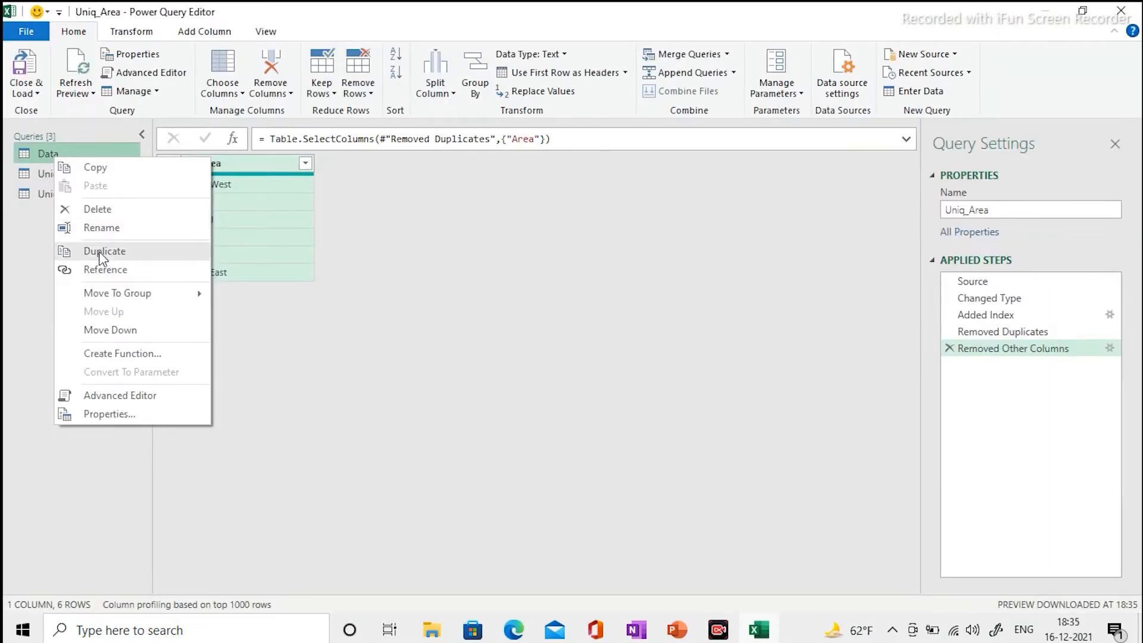
click(100, 252)
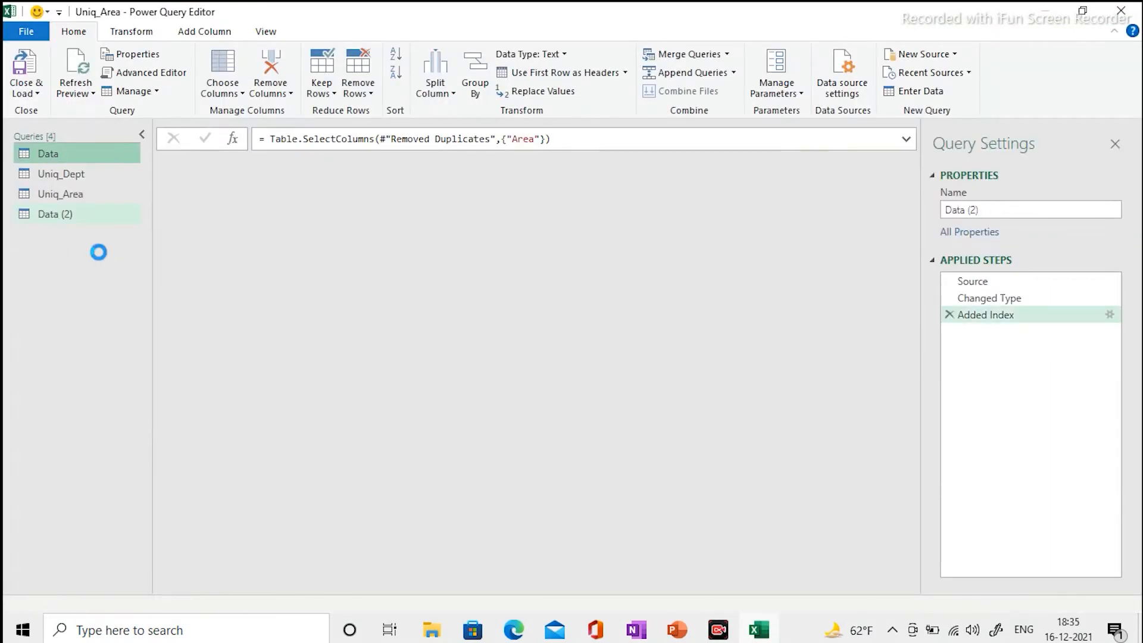
click(77, 215)
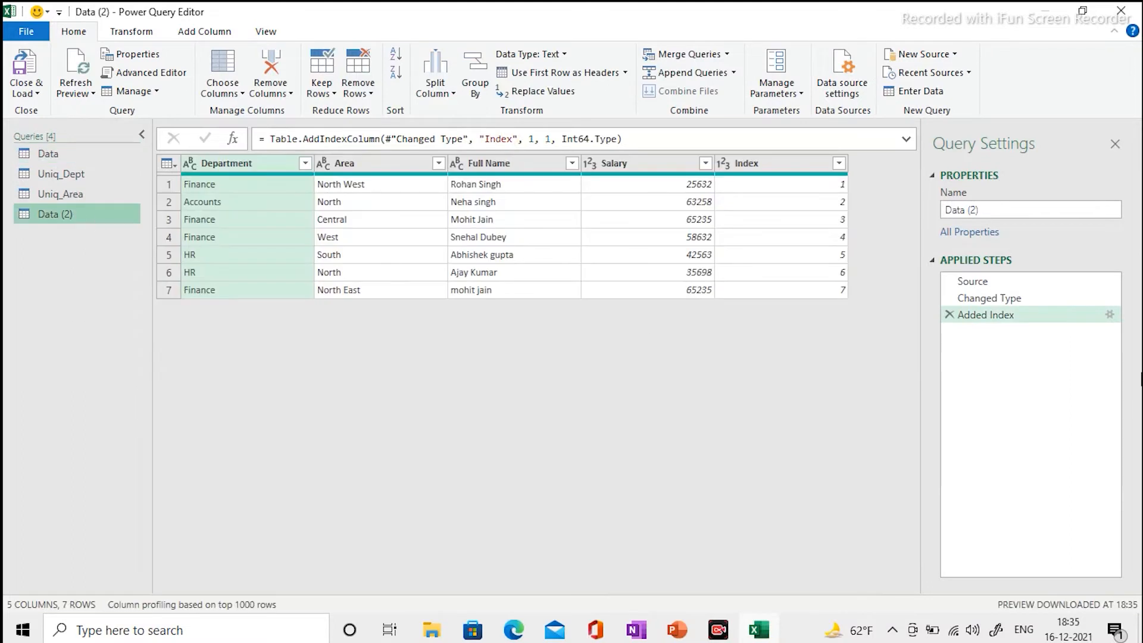
click(1019, 211)
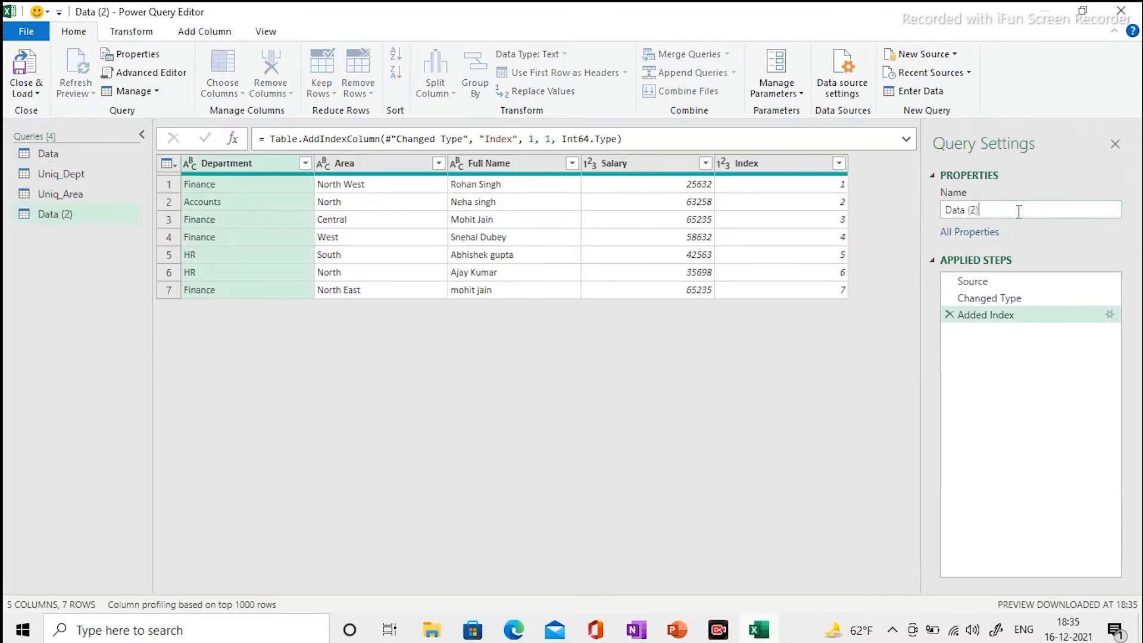
key(ctrl+a)
text(Uniq_M)
key(BackSpace)
text(Names)
key(Return)
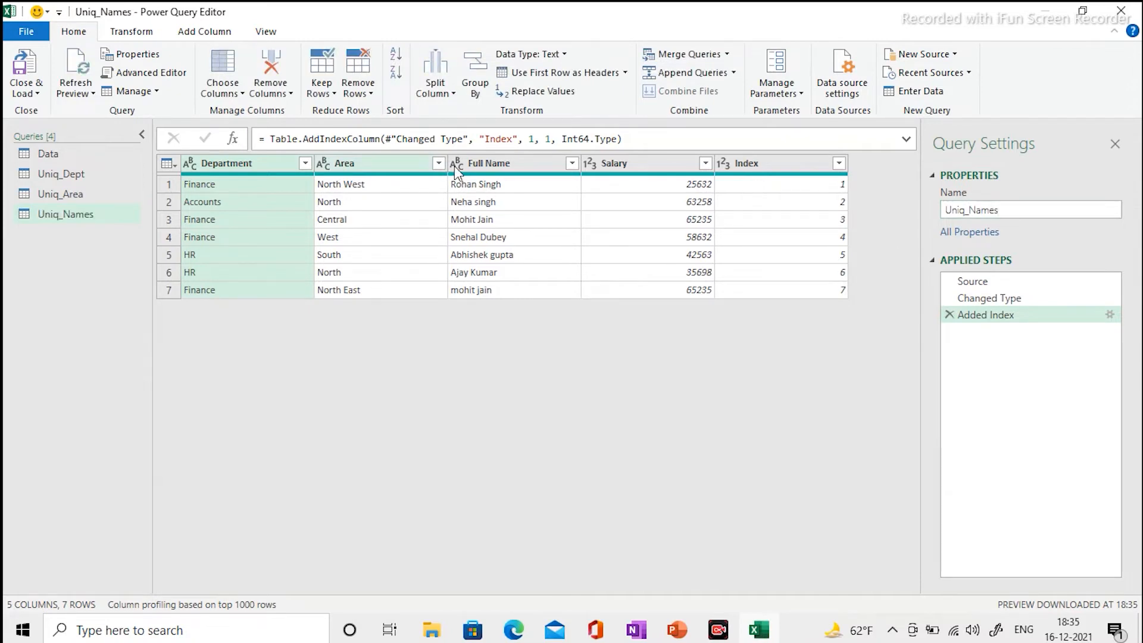
Step: Remove duplicates from the Full Name column in Uniq_Names and remove all other columns
right_click(476, 165)
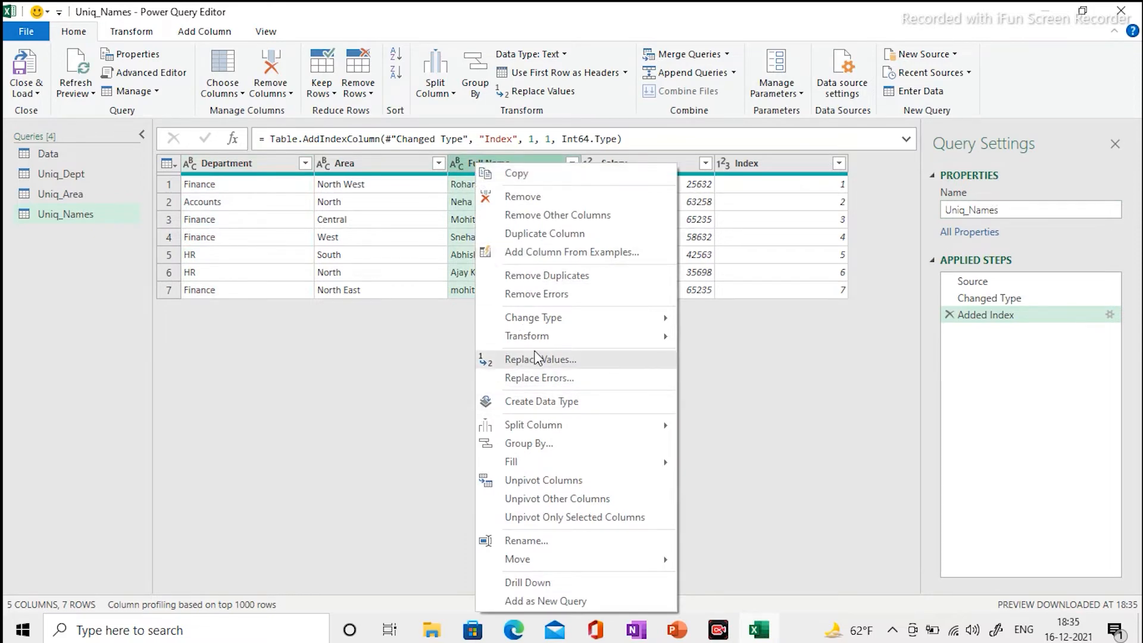
click(541, 275)
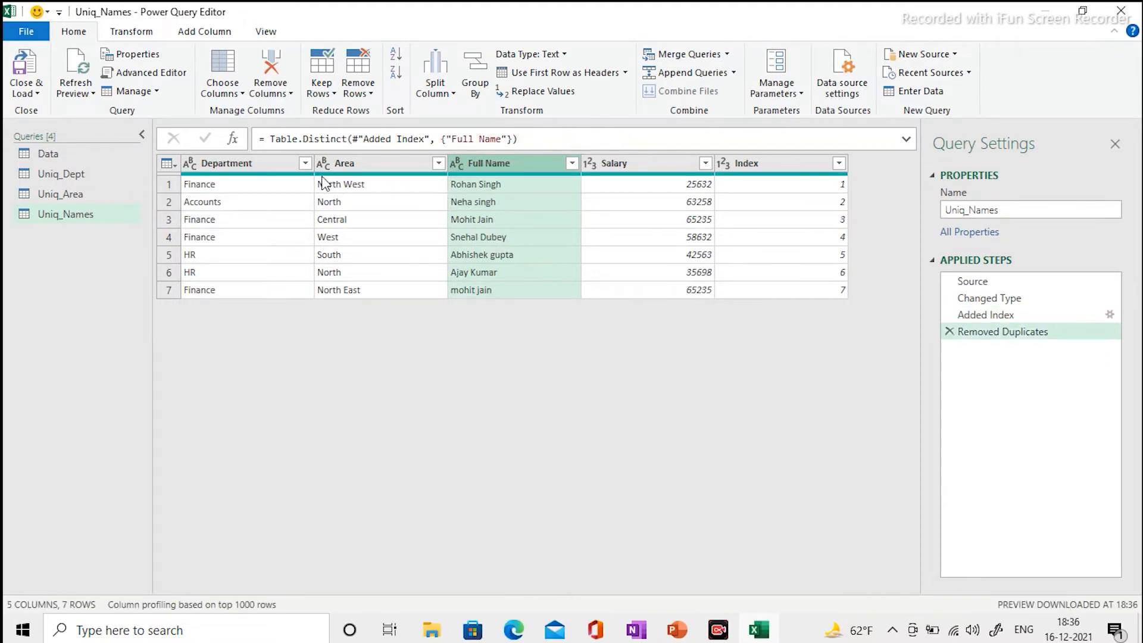
right_click(494, 166)
click(555, 218)
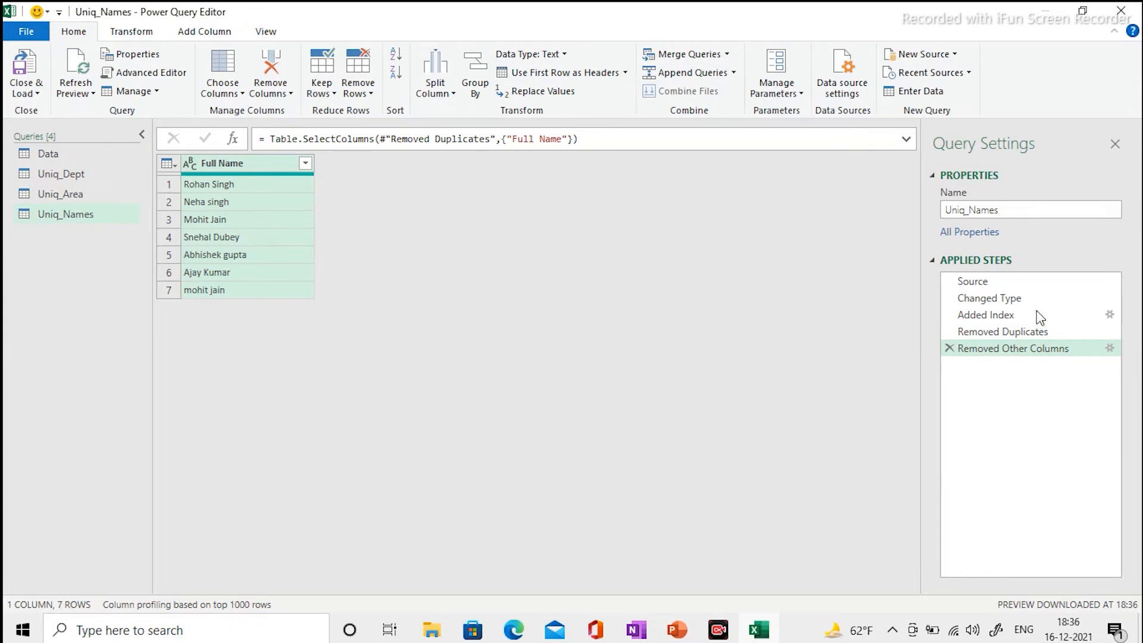
Step: Insert a Capitalize Each Word transformation on the Full Name column right after the Added Index step, and return to the query's last step
click(1001, 318)
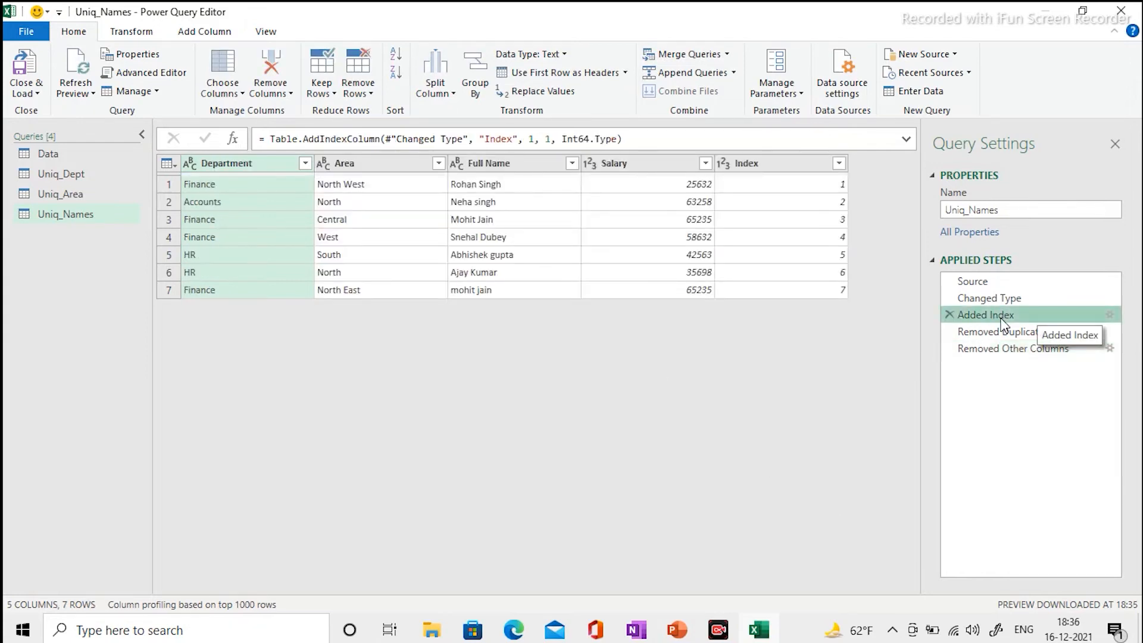
click(478, 166)
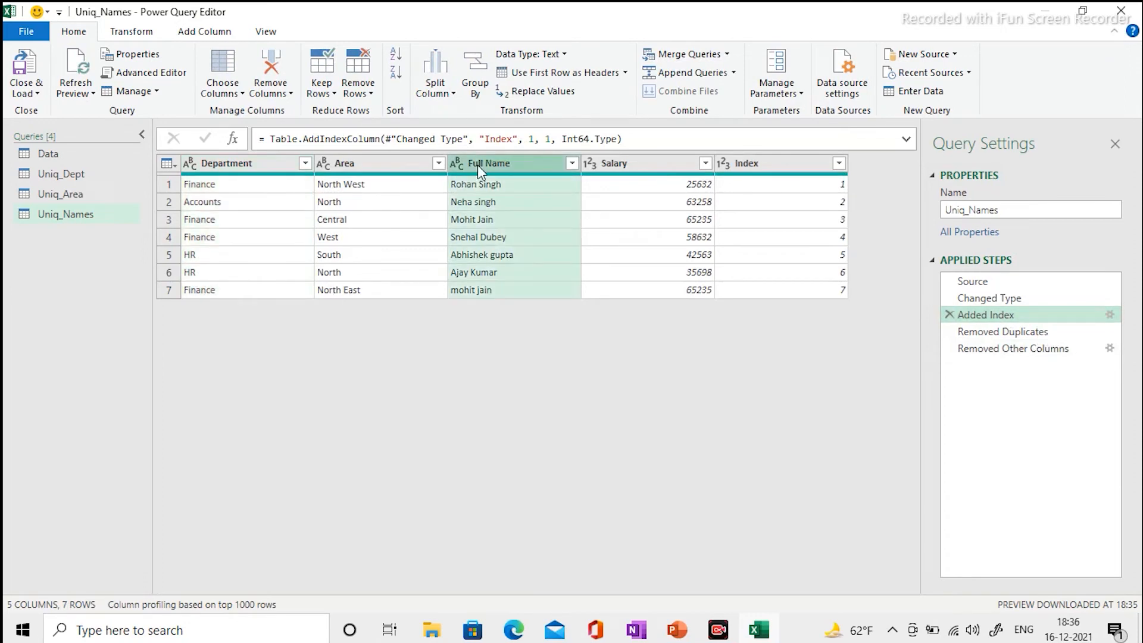
click(140, 35)
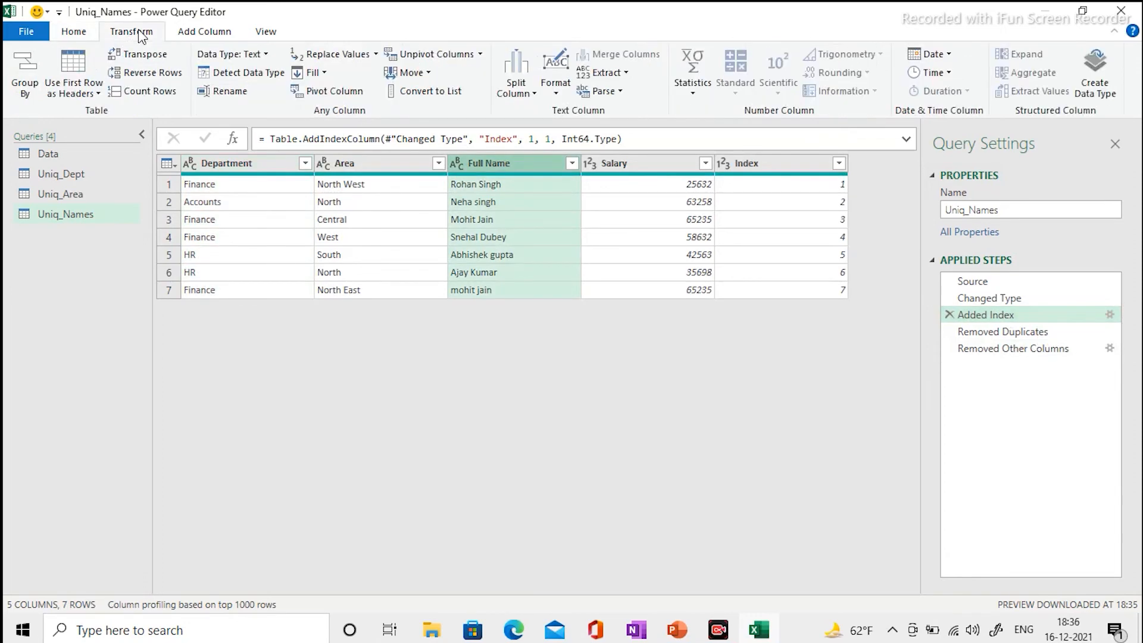
click(556, 94)
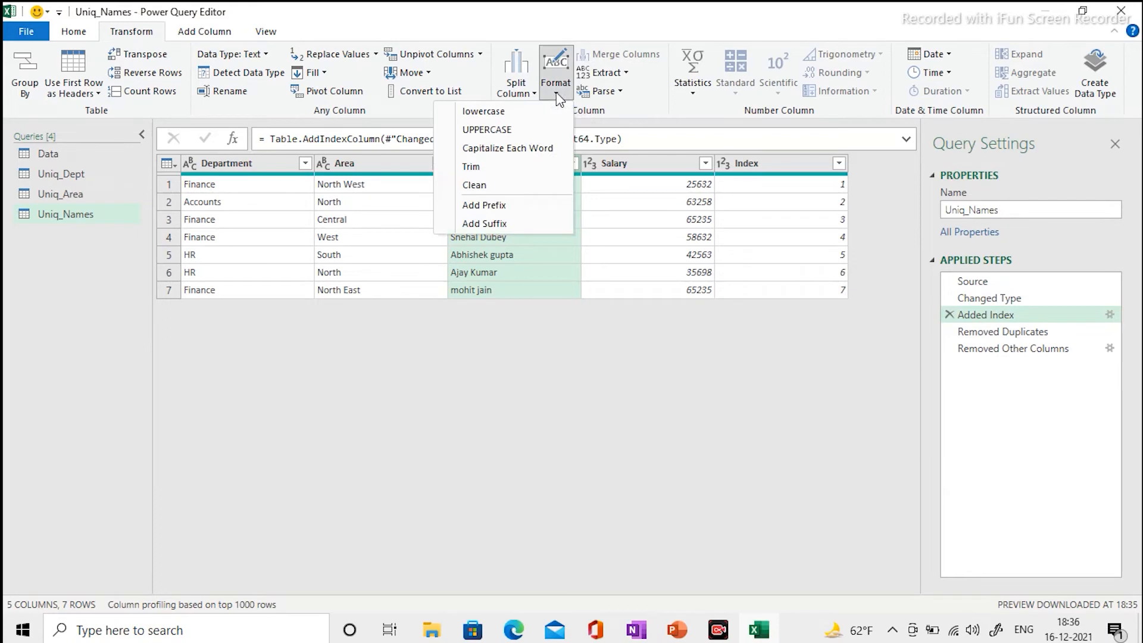
click(507, 147)
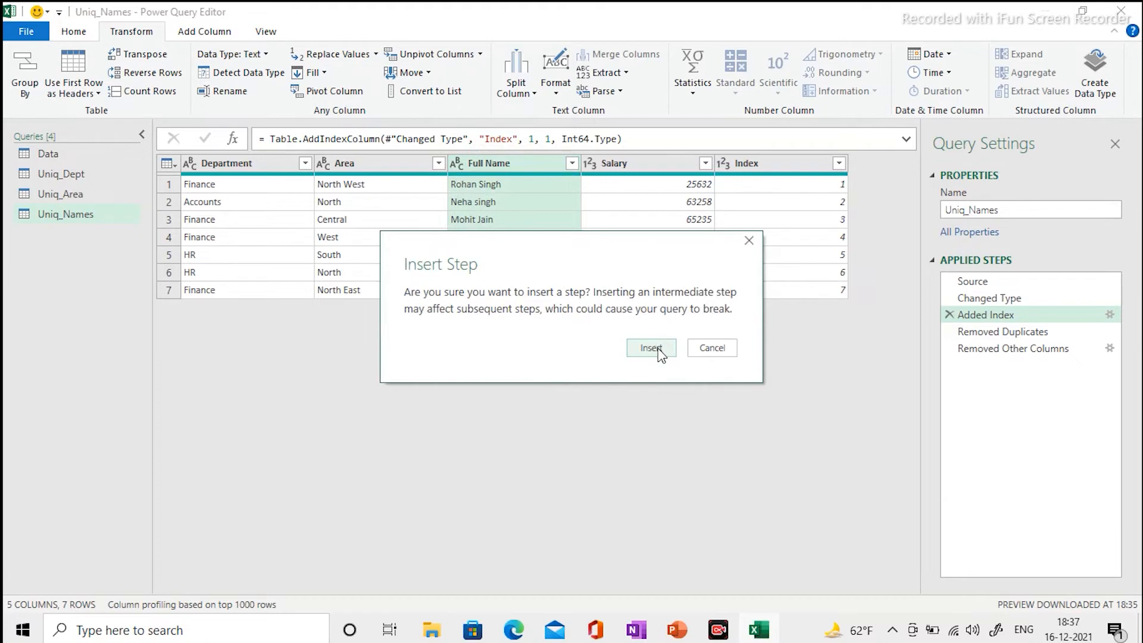
click(650, 348)
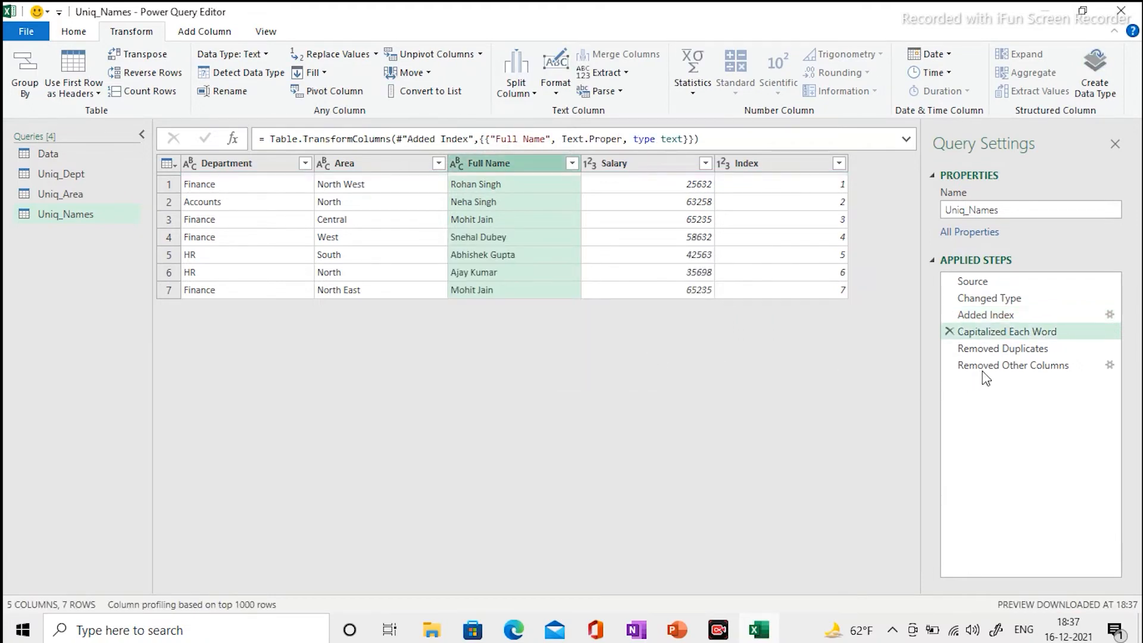
click(983, 367)
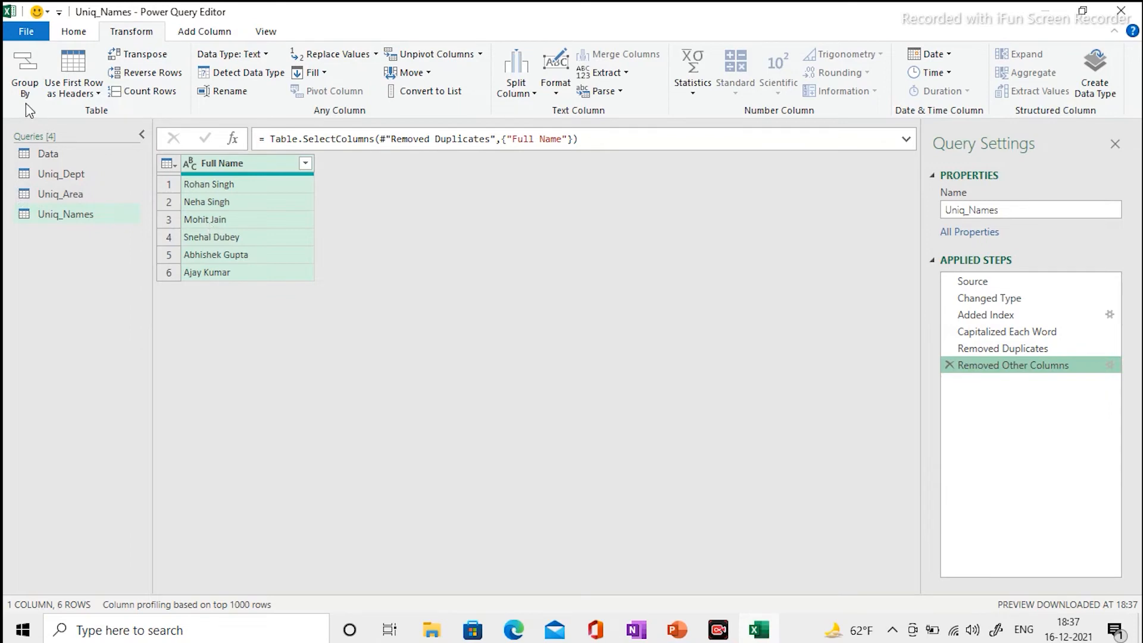
Step: Close the query editor and load Uniq_Names as a table into cell J1 of the existing worksheet Sheet1
click(36, 36)
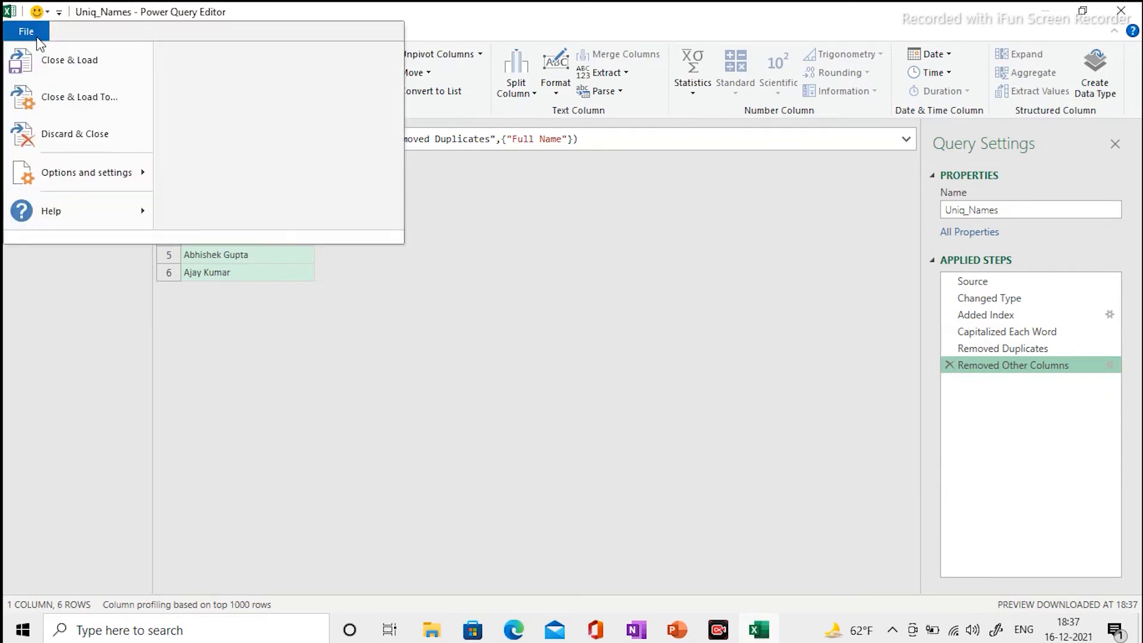
click(67, 60)
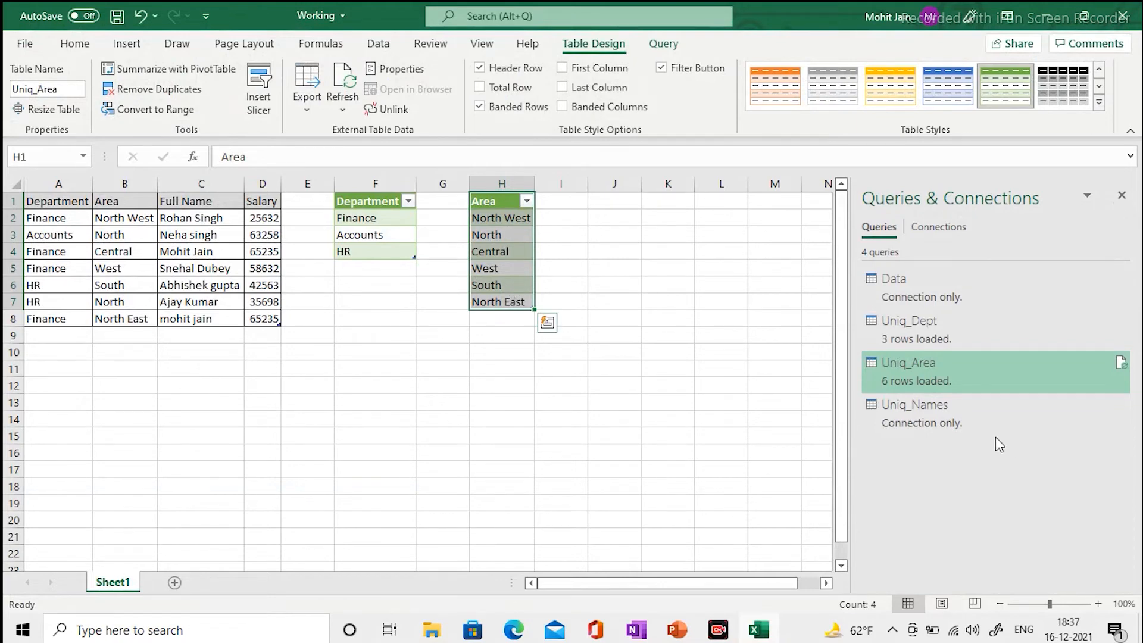
right_click(880, 406)
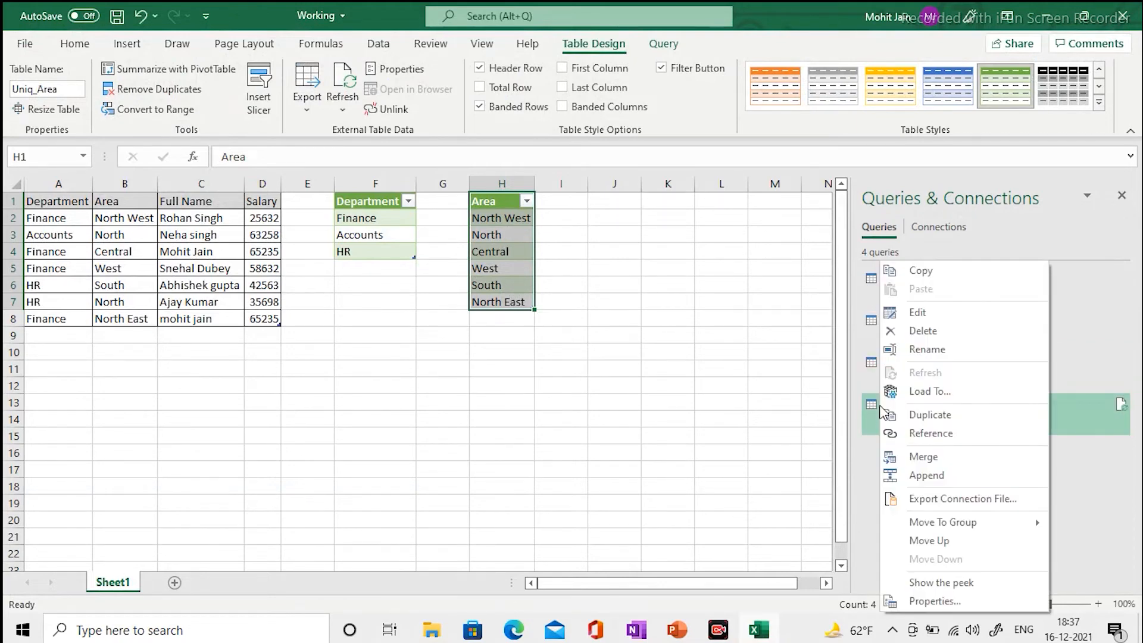
click(921, 393)
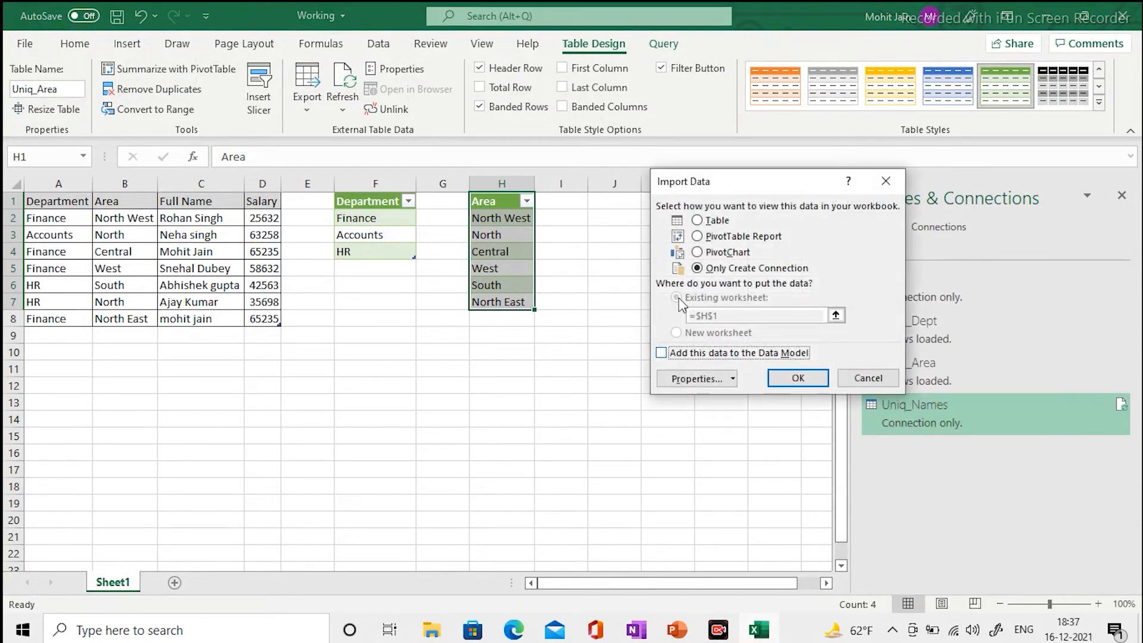
click(696, 220)
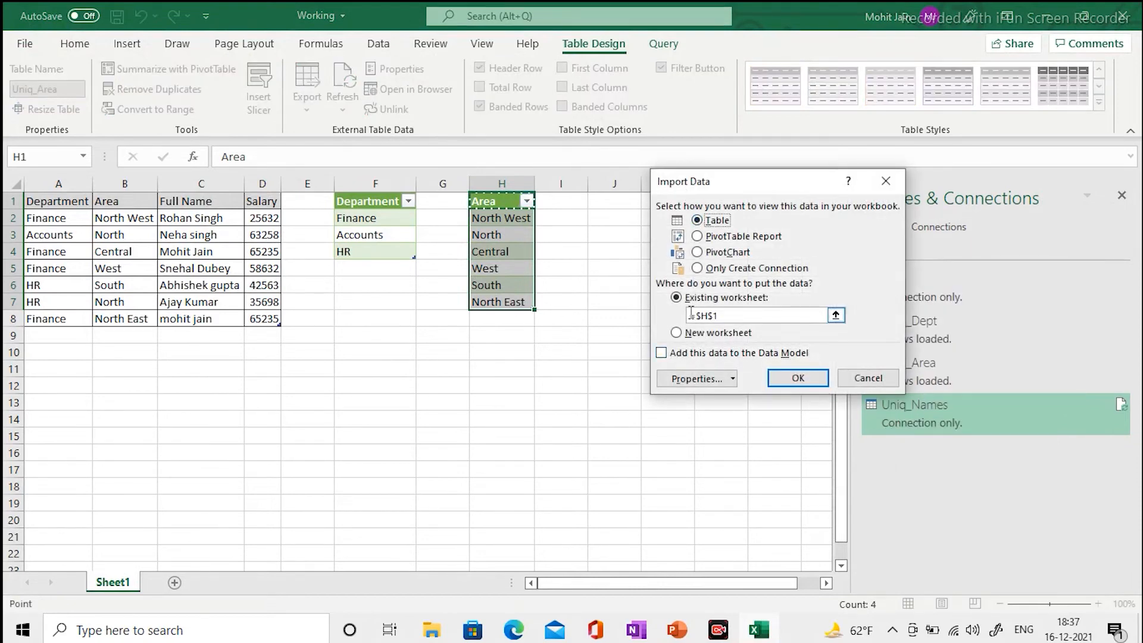
click(610, 201)
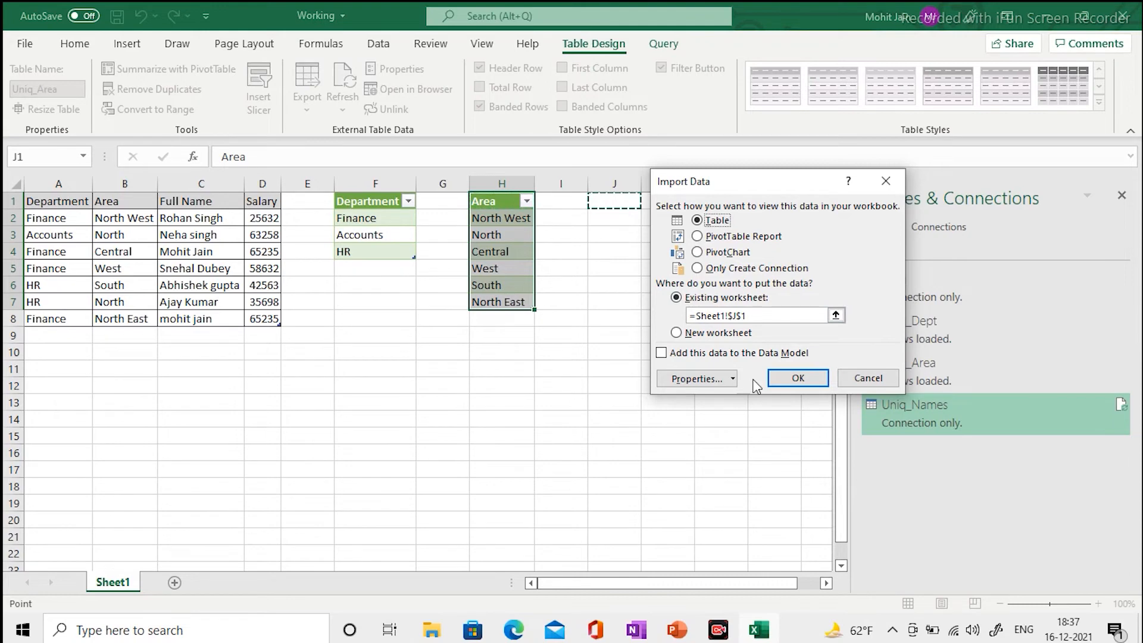
click(808, 378)
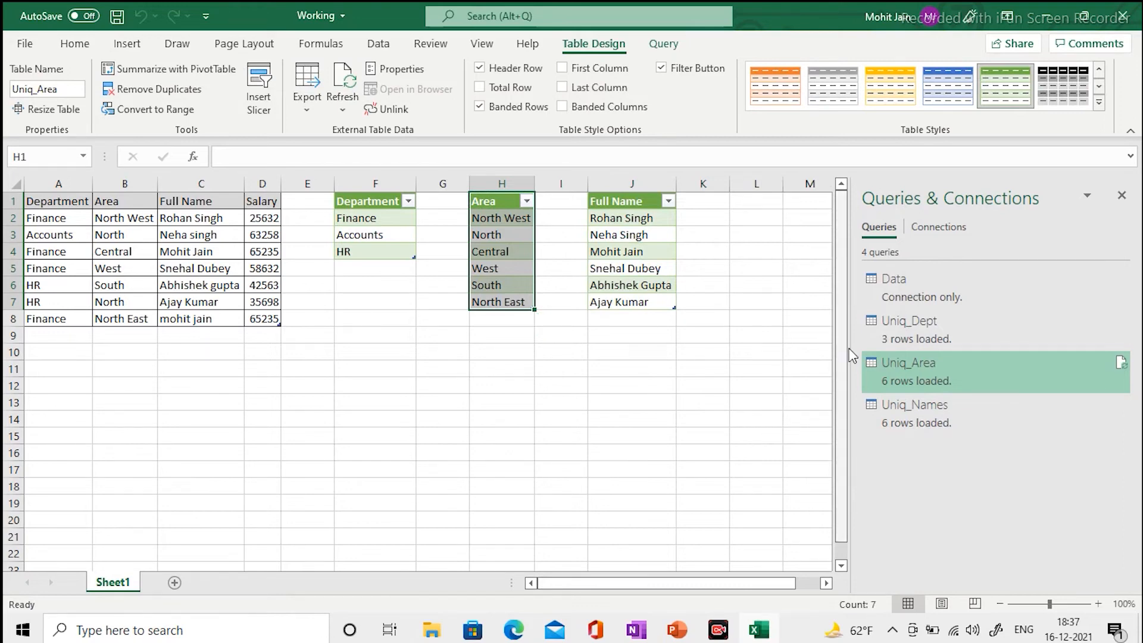
Step: Reopen the query editor and sort the Data query by Department ascending, Area ascending and Salary descending
double_click(910, 420)
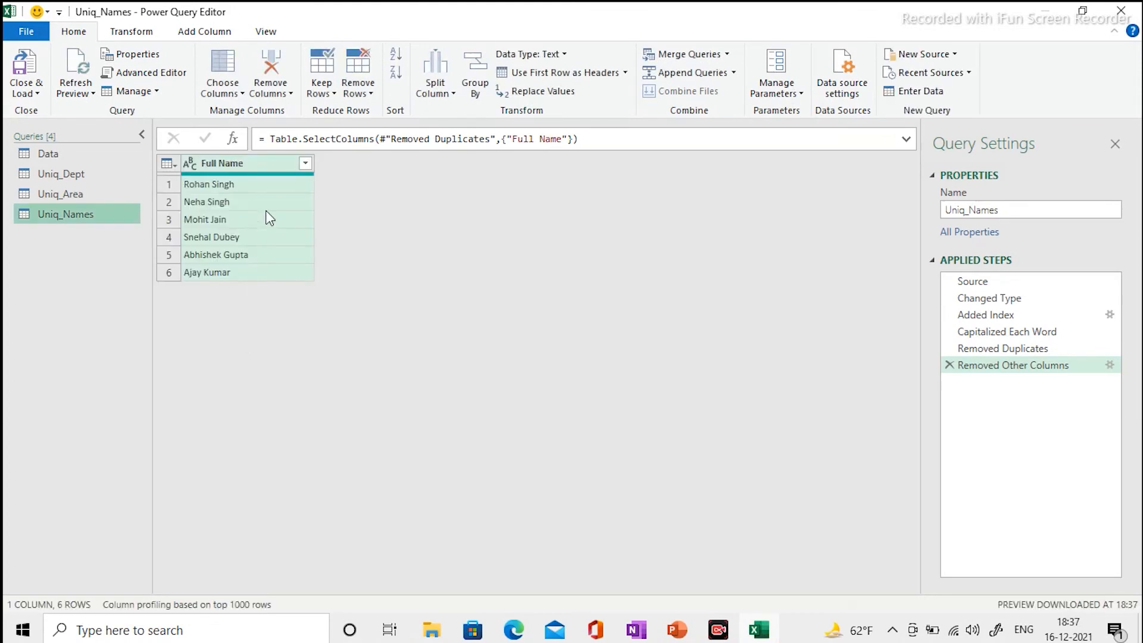
click(46, 153)
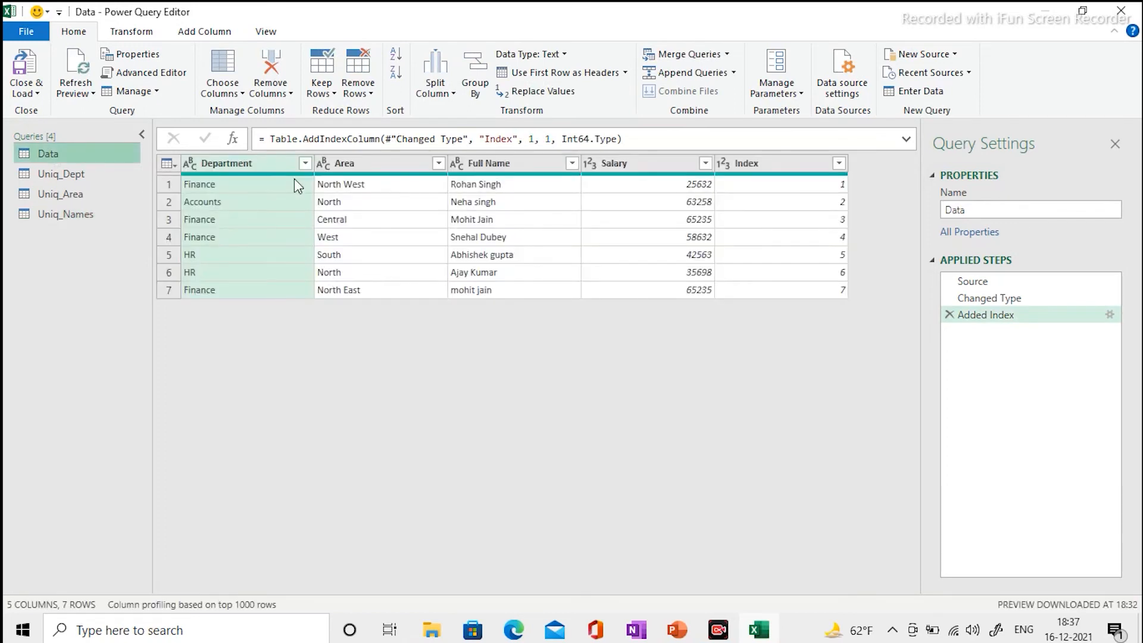
click(305, 162)
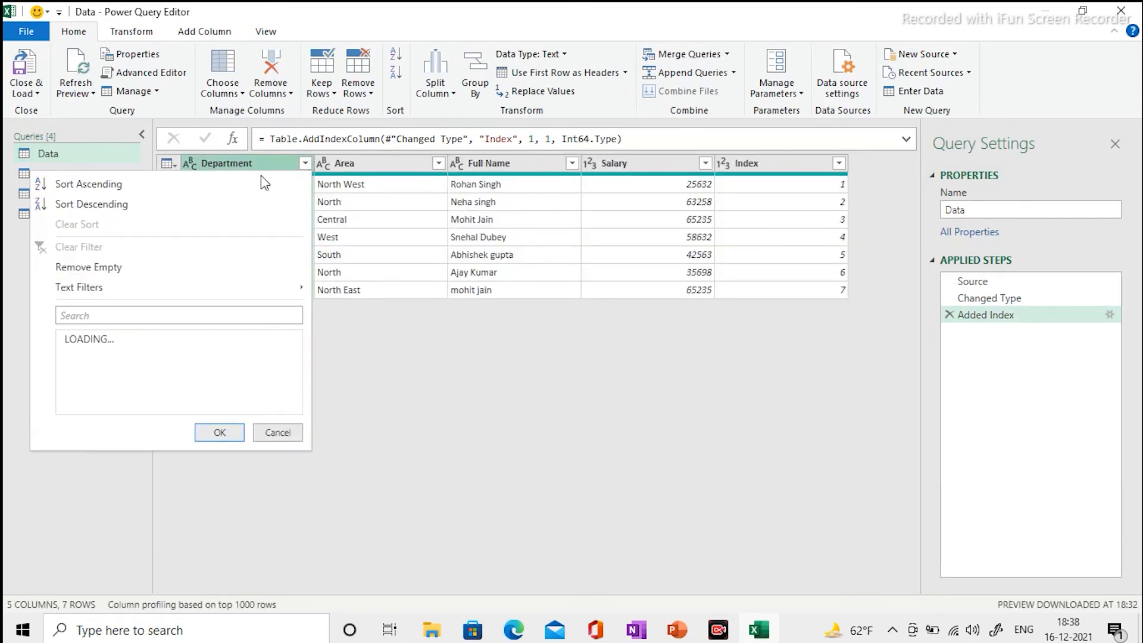
click(163, 190)
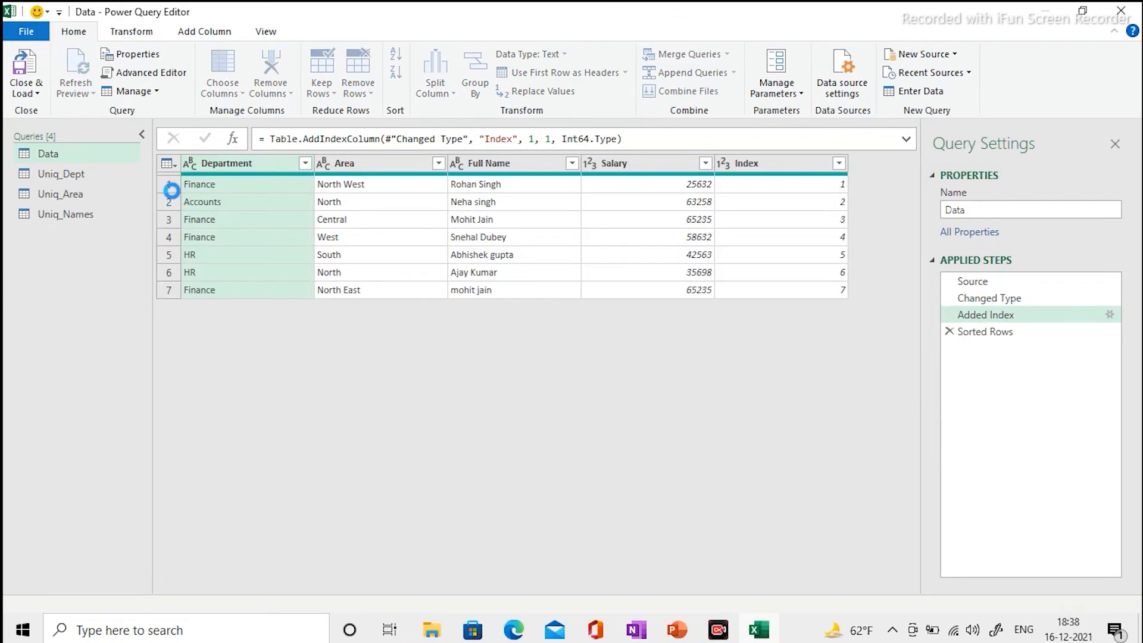
click(438, 163)
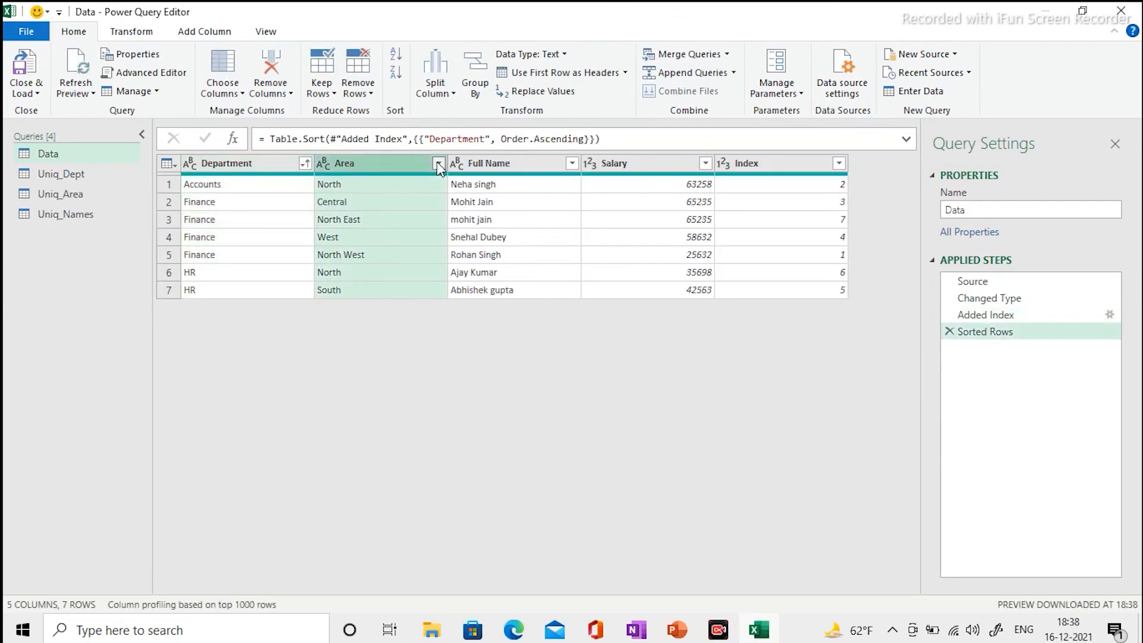
click(302, 187)
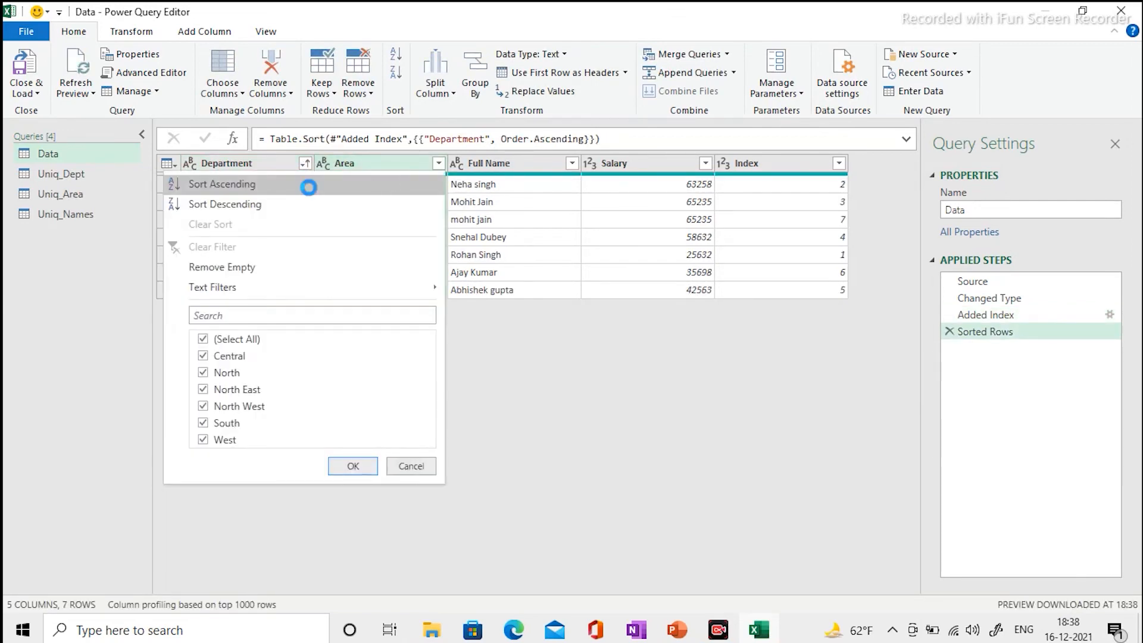
click(706, 164)
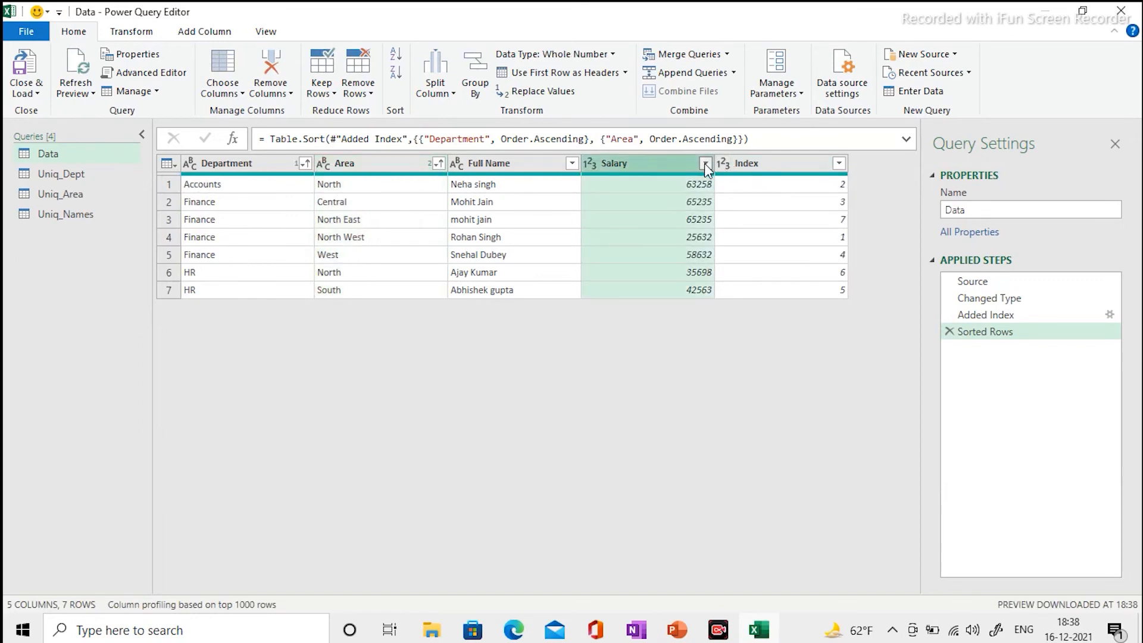
click(705, 164)
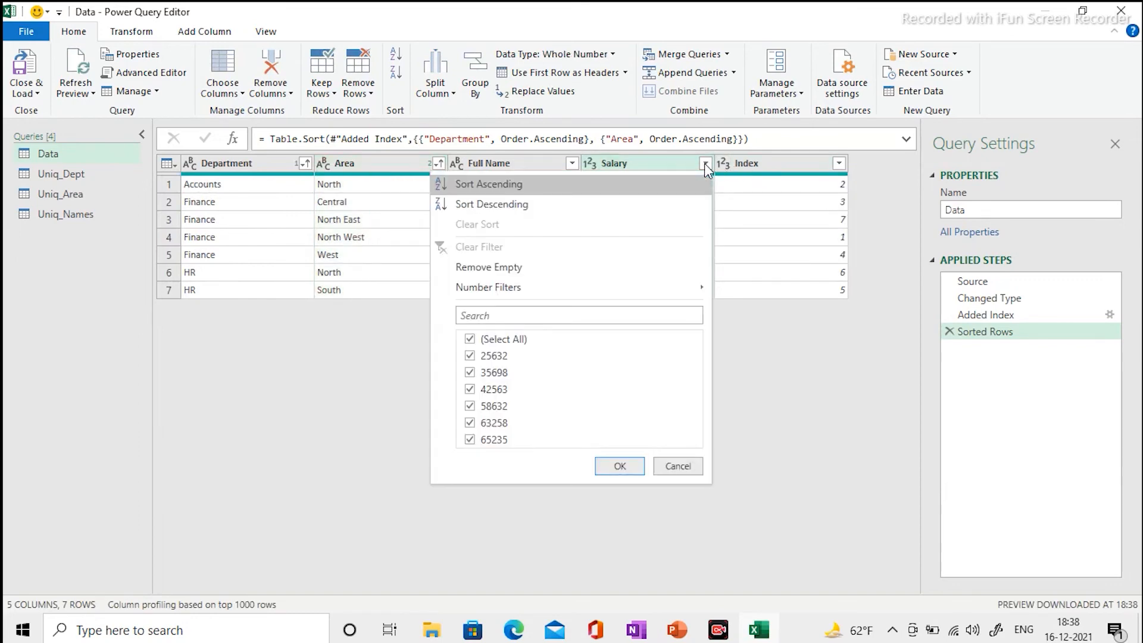
click(481, 204)
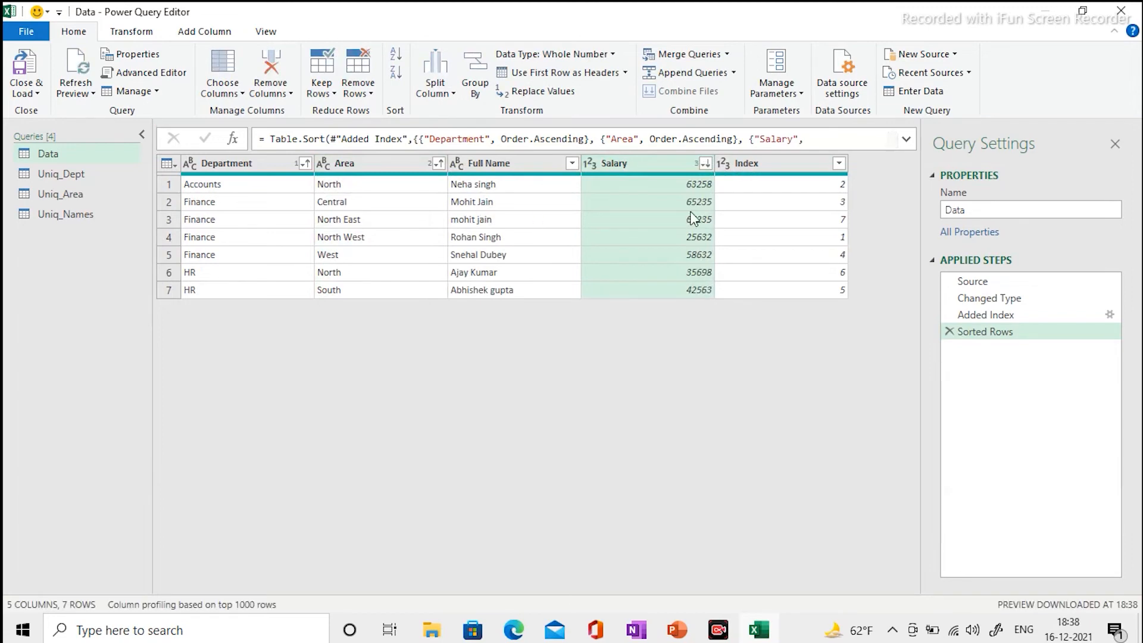
Step: Edit the Table.Sort formula of the Data query's Sorted Rows step so that Salary uses Order.Ascending, and apply it
click(907, 140)
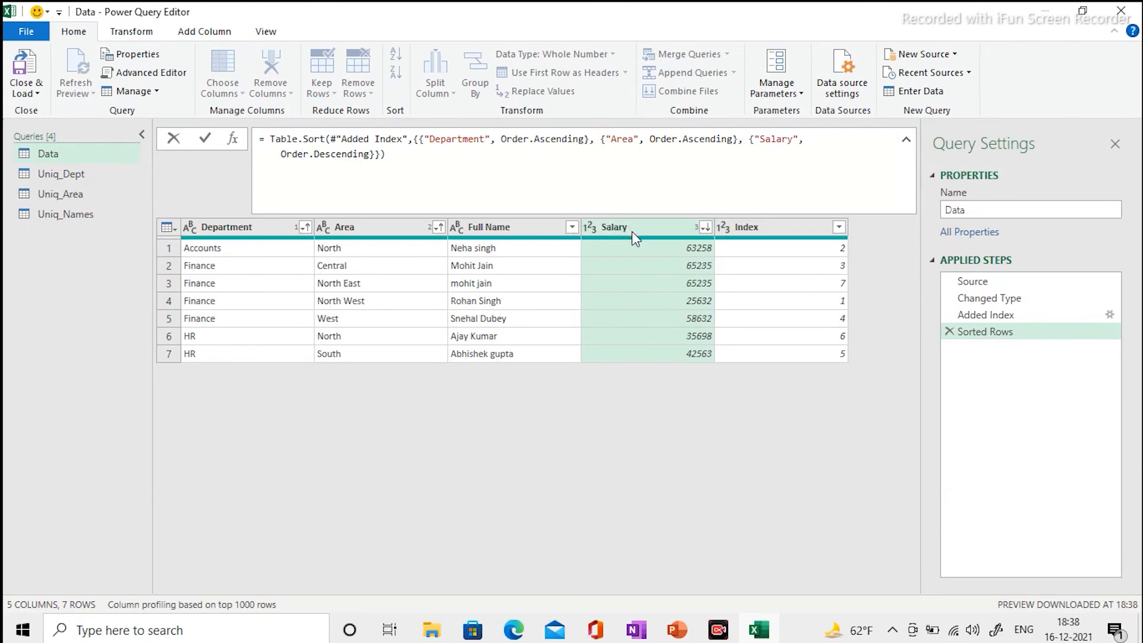
click(370, 156)
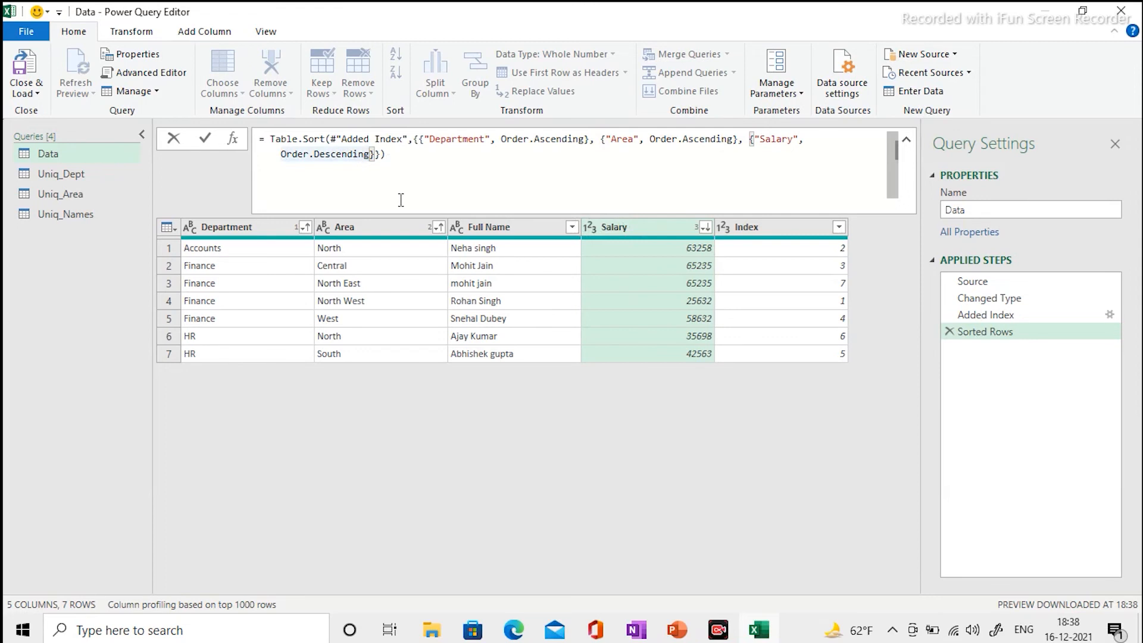
key(BackSpace)
key(BackSpace)
key(BackSpace)
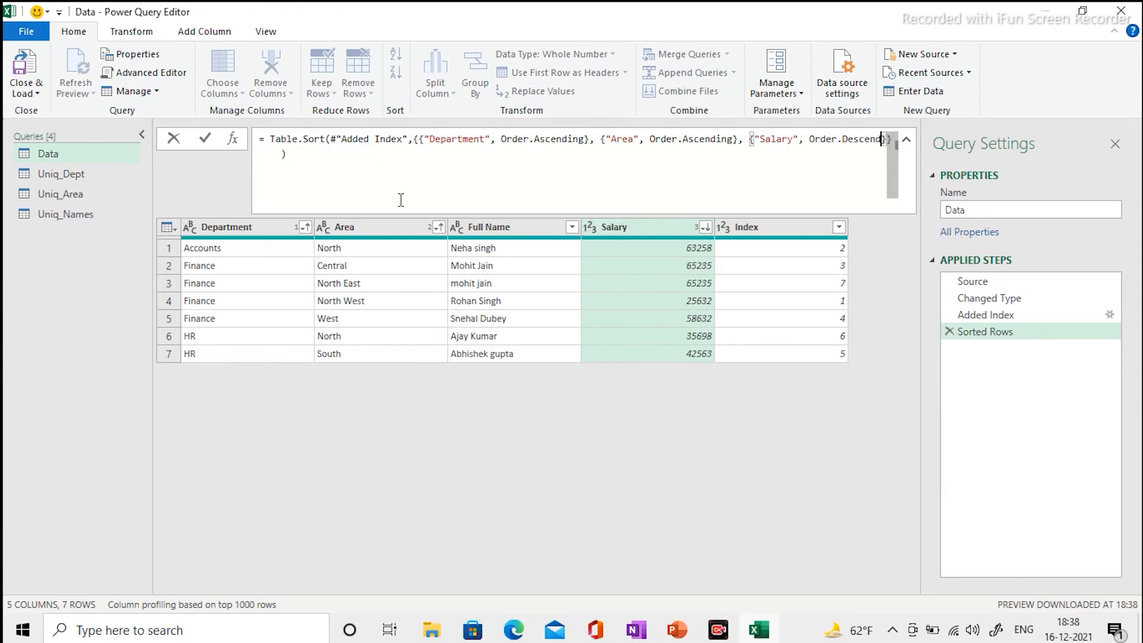
key(BackSpace)
key(BackSpace)
key(BackSpace)
key(BackSpace)
key(BackSpace)
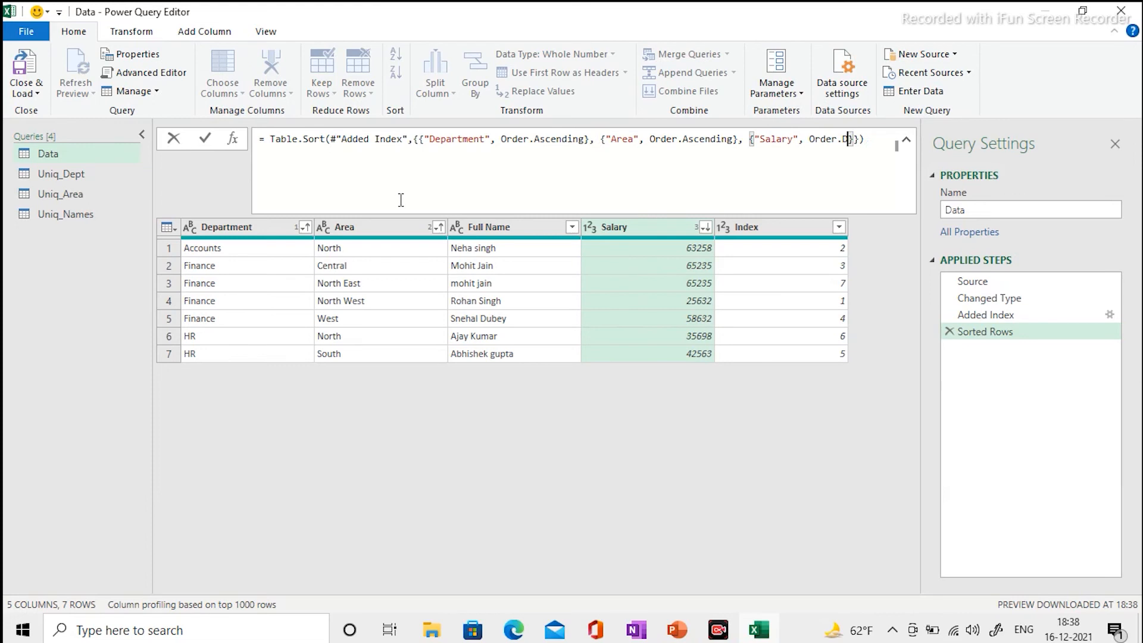
key(BackSpace)
text(as)
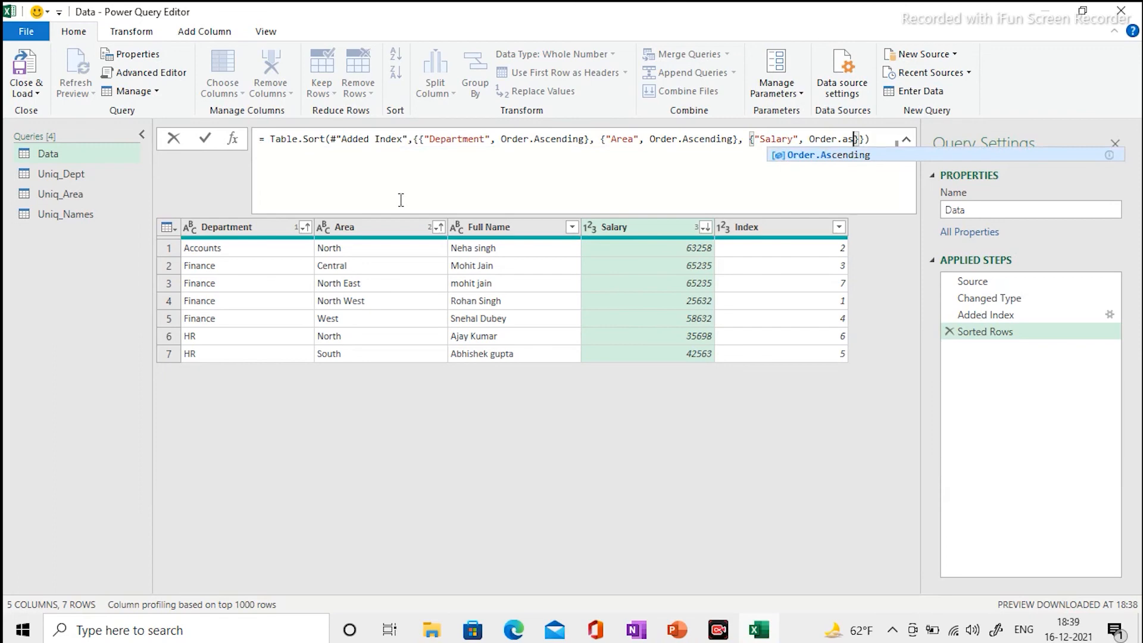
key(End)
key(Left)
key(Left)
key(Left)
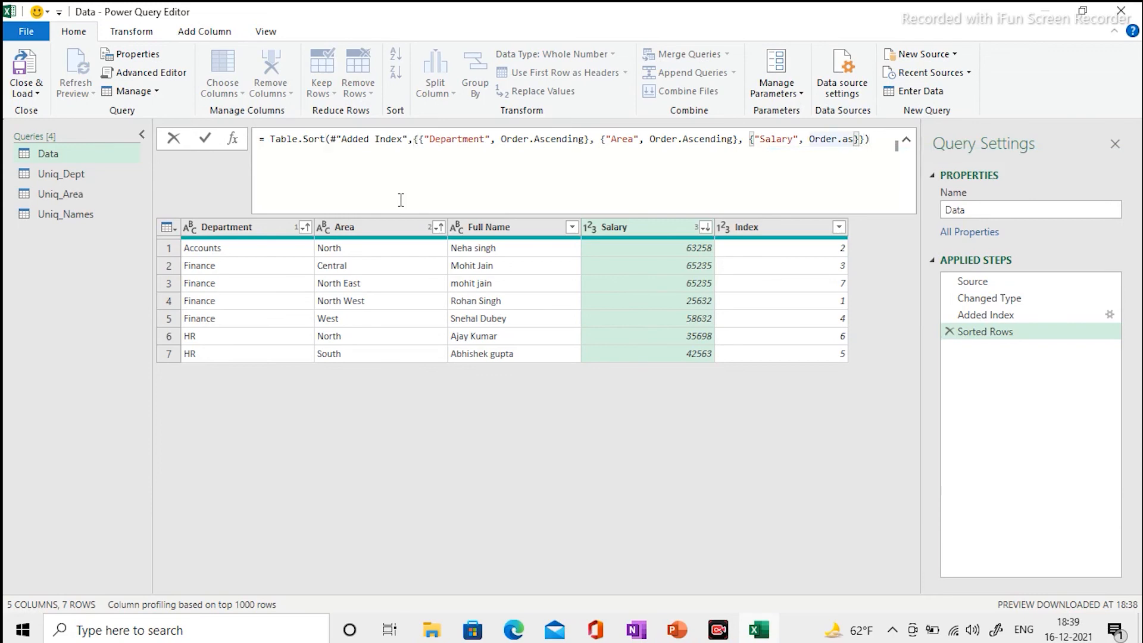
text(c)
key(Tab)
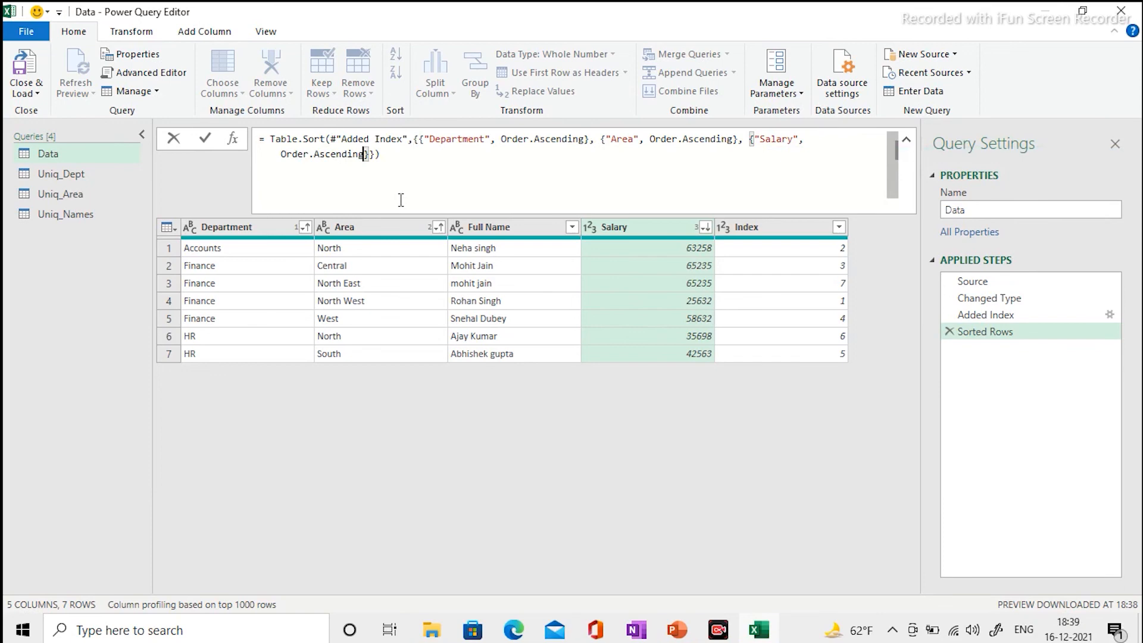
key(Return)
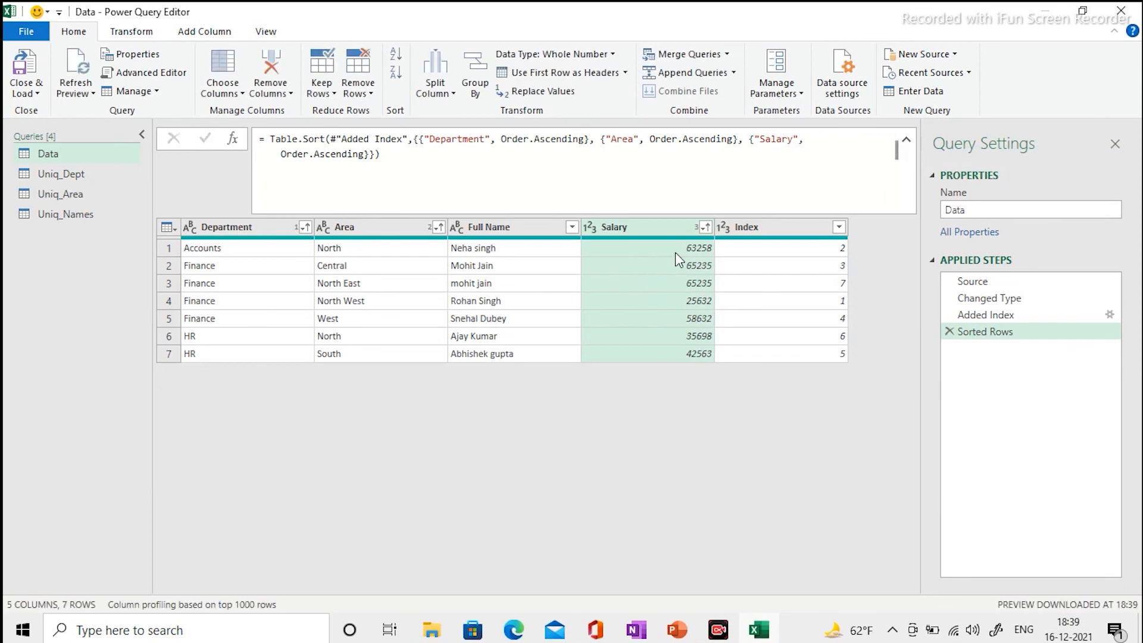
click(593, 186)
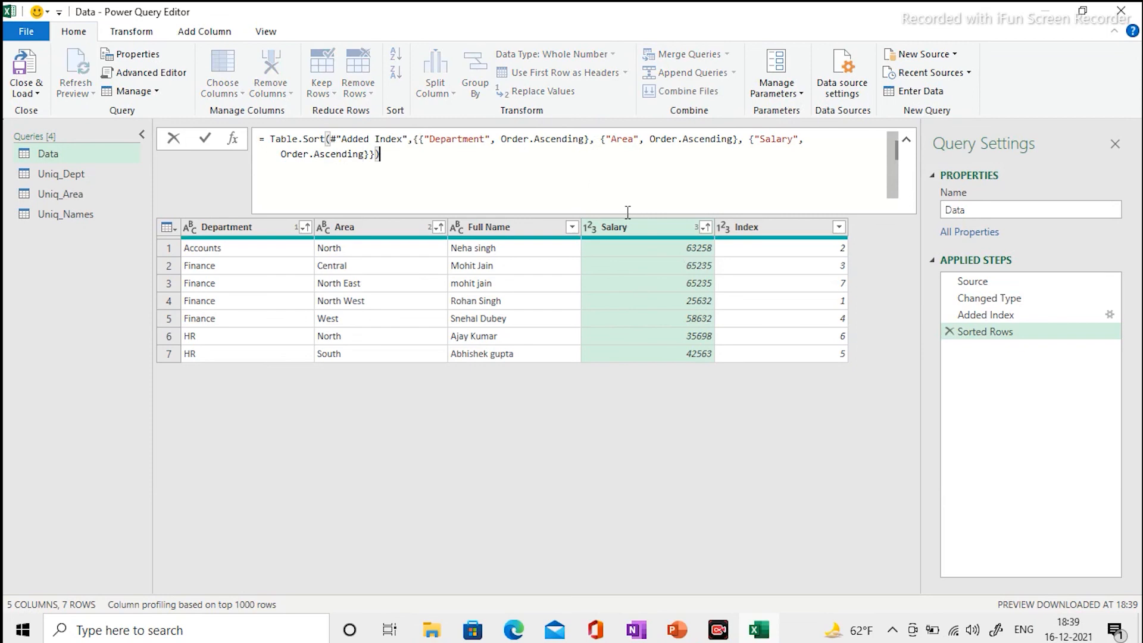